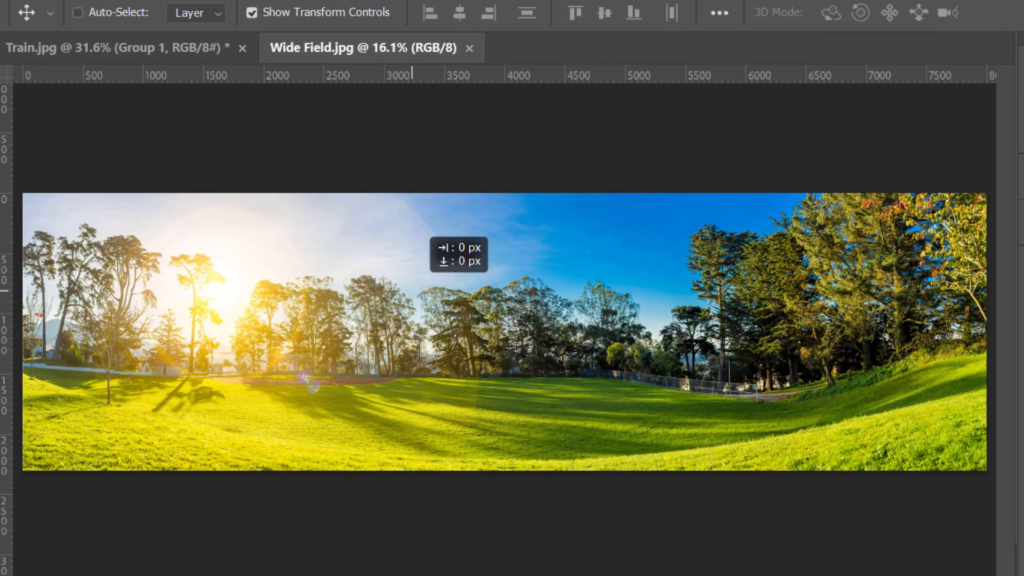
{"action": "left_click_drag", "start_coordinate": [307, 199], "coordinate": [171, 49]}
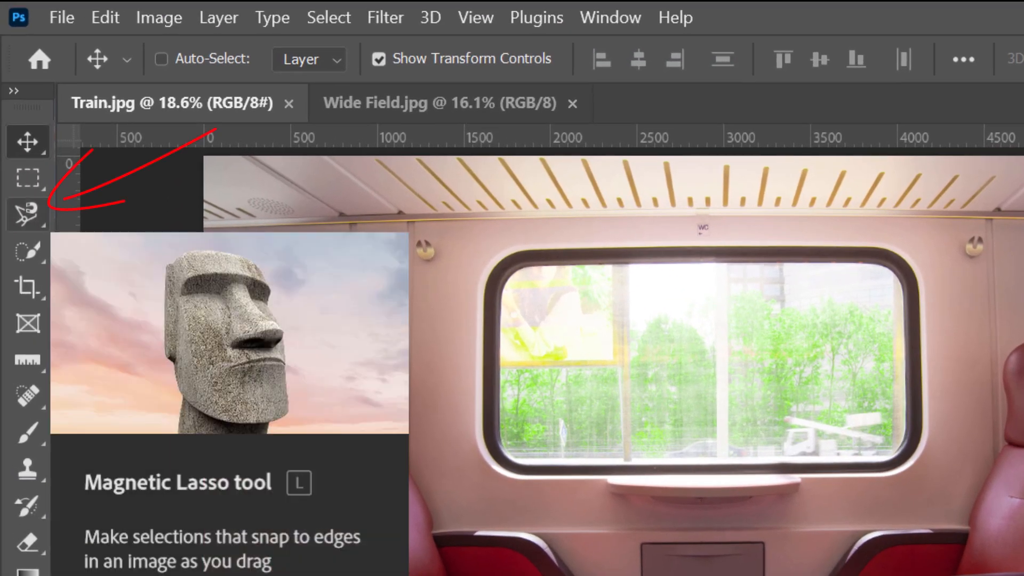
Activate the Magnetic Lasso tool in Train.jpg and unlock the Background layer
{"action": "left_click", "coordinate": [27, 215]}
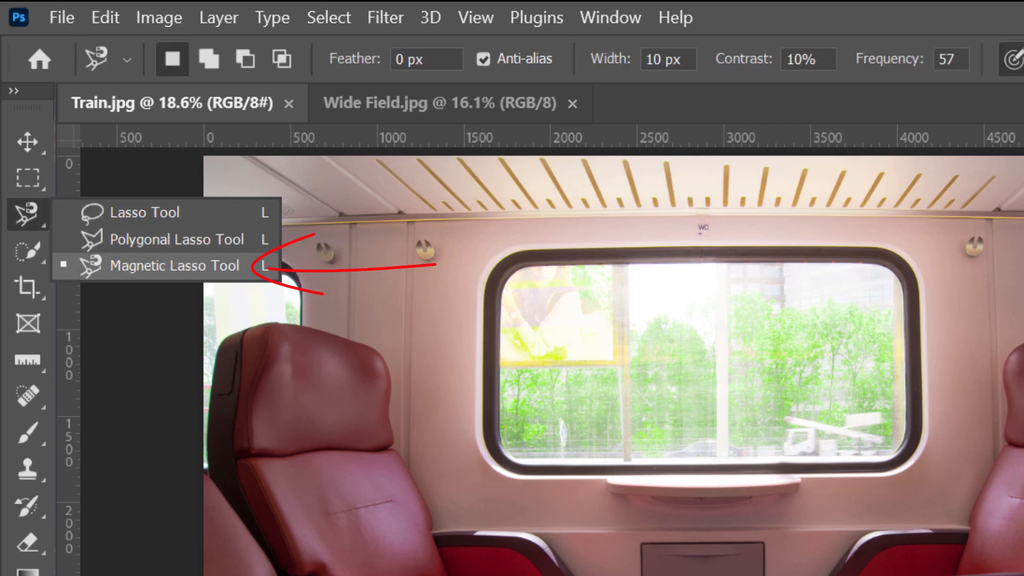
{"action": "left_click", "coordinate": [129, 264]}
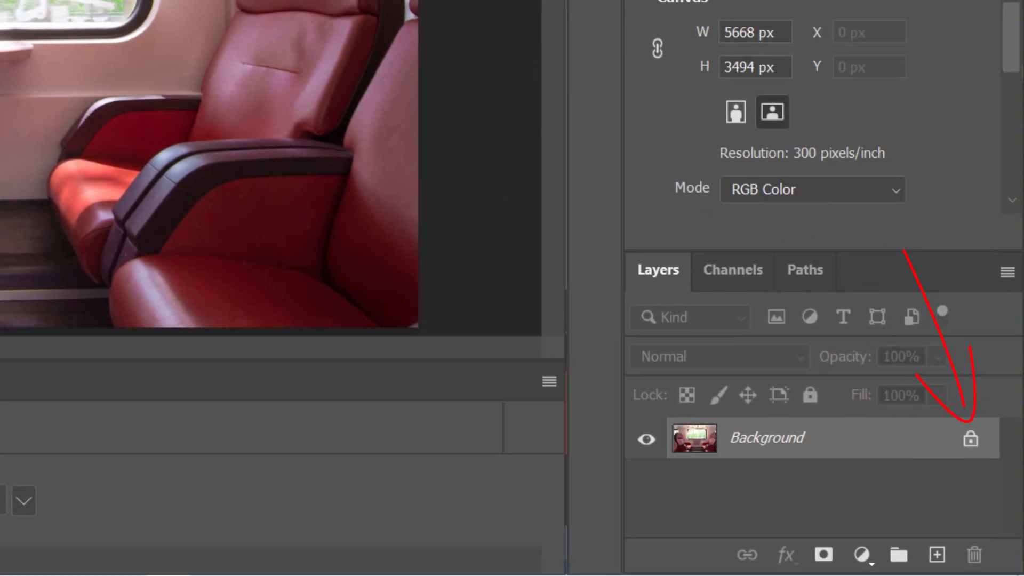
{"action": "left_click", "coordinate": [970, 439]}
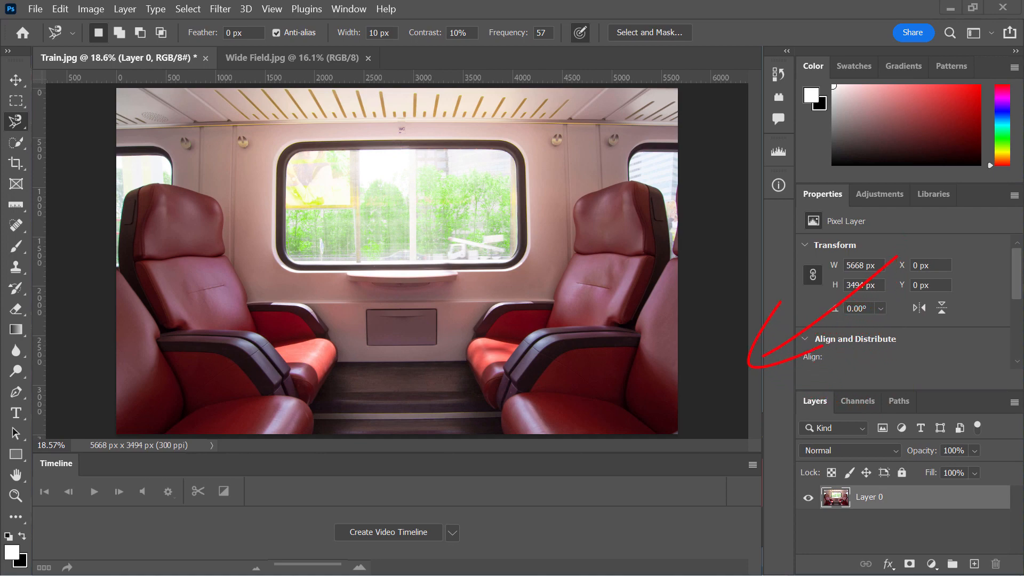
Trace a trial Magnetic Lasso selection along the central window's left edge, removing misplaced anchor points
{"action": "scroll", "coordinate": [376, 255], "scroll_direction": "up", "scroll_amount": 11}
{"action": "scroll", "coordinate": [376, 255], "scroll_direction": "up", "scroll_amount": 3}
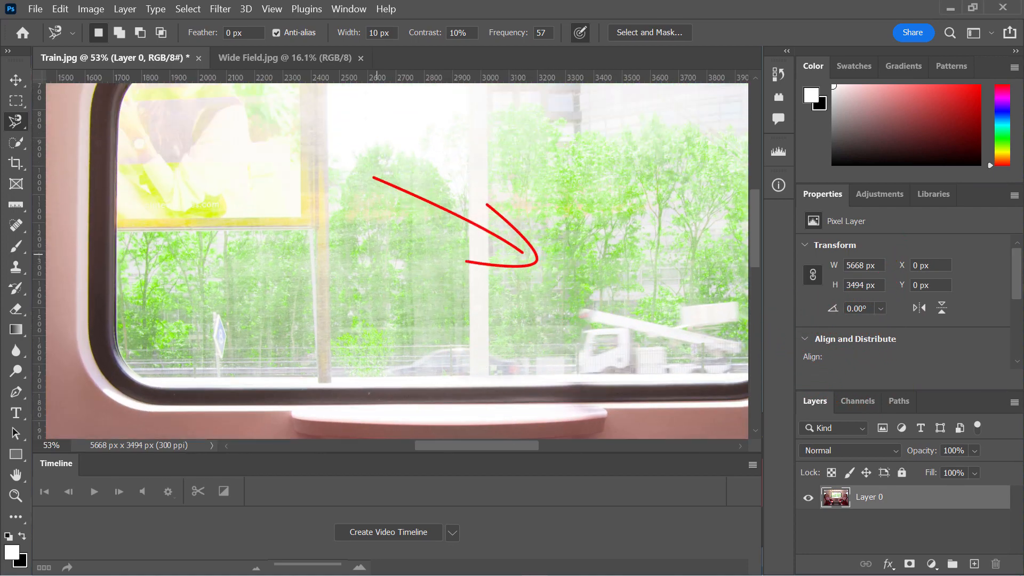
{"action": "scroll", "coordinate": [377, 255], "scroll_direction": "down", "scroll_amount": 2}
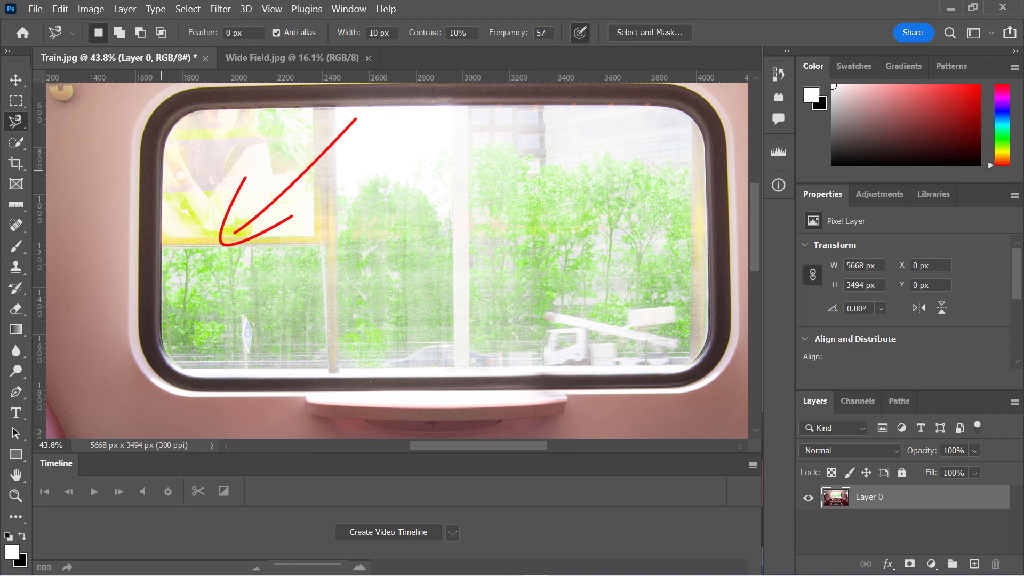
{"action": "left_click", "coordinate": [206, 191]}
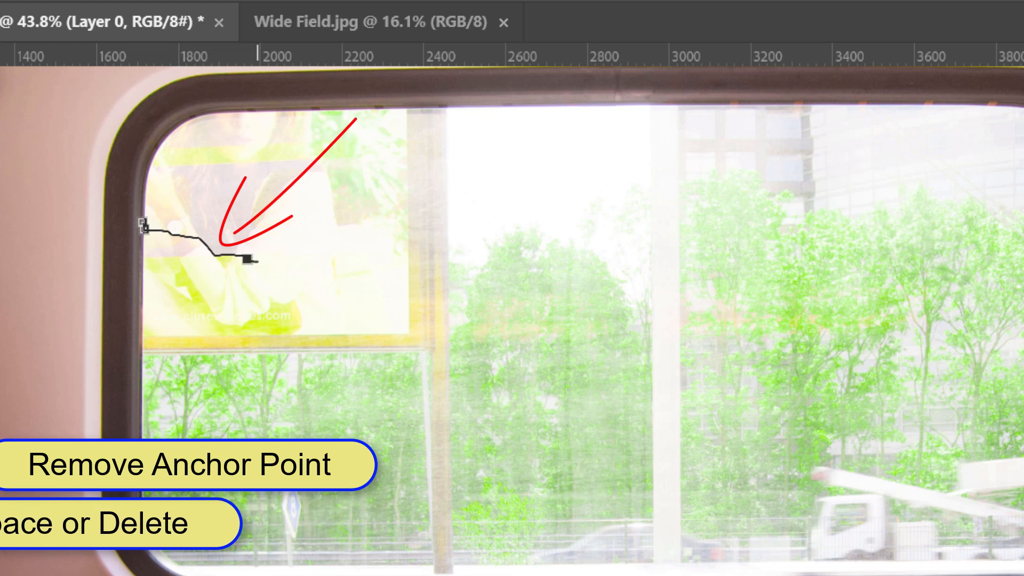
{"action": "key", "text": "BackSpace"}
{"action": "key", "text": "BackSpace"}
{"action": "key", "text": "BackSpace"}
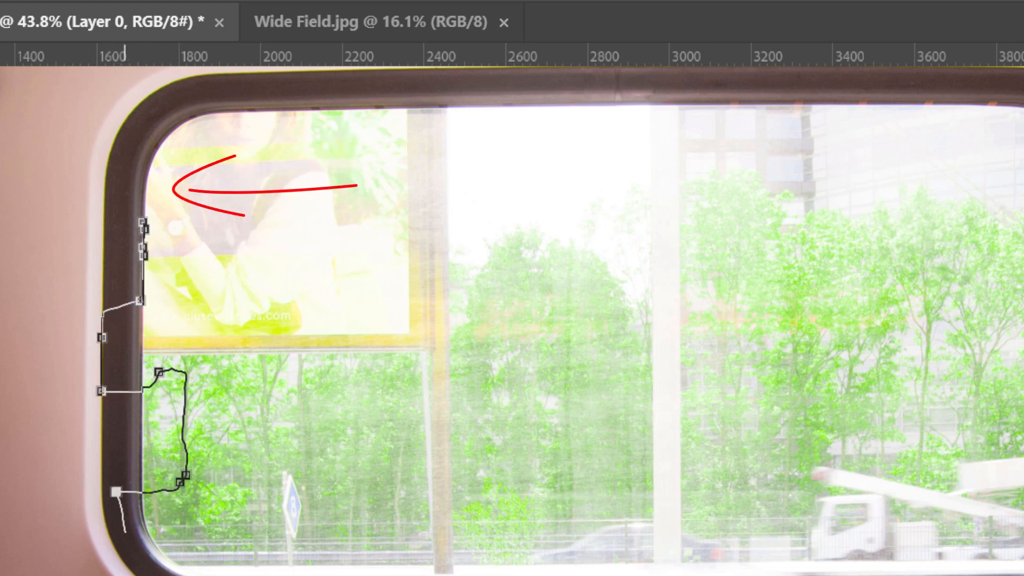
{"action": "left_click", "coordinate": [116, 491]}
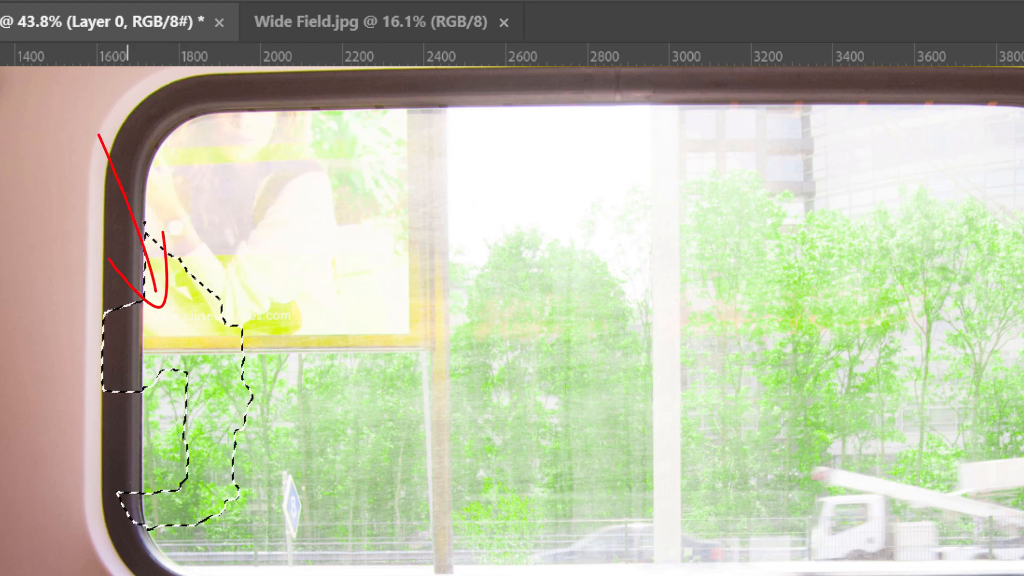
Add the missed strip of glass beside the central window's left frame to the trial selection
{"action": "left_click", "coordinate": [144, 293], "text": "shift"}
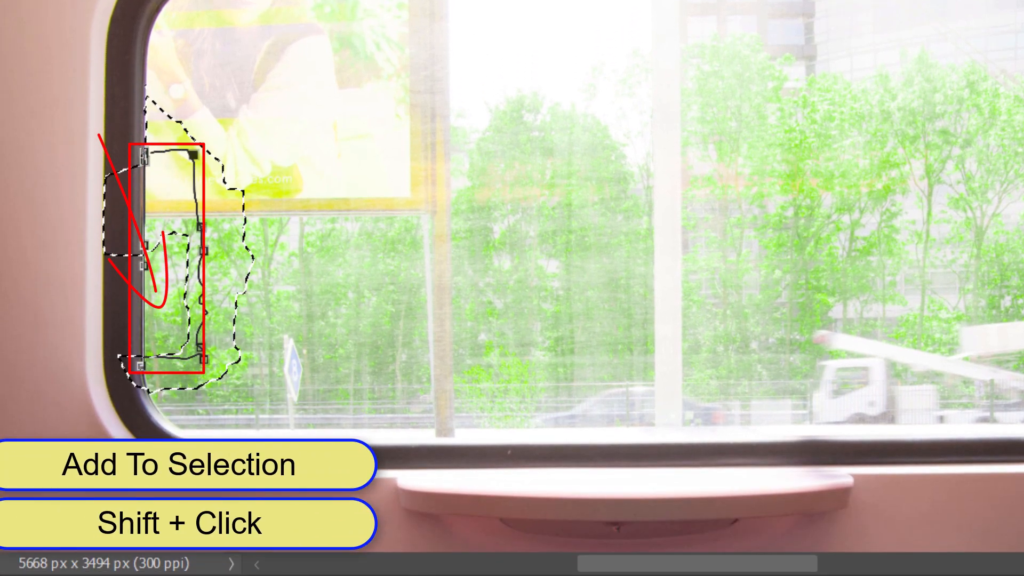
{"action": "left_click", "coordinate": [143, 266]}
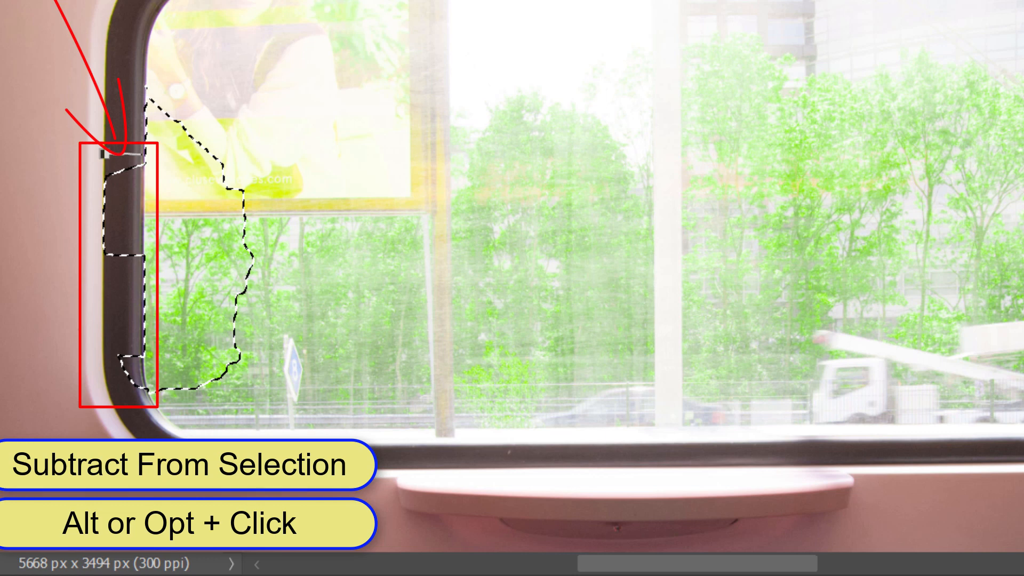
Subtract the overlapping window frame from the trial selection, then clear the selection
{"action": "left_click", "coordinate": [145, 156]}
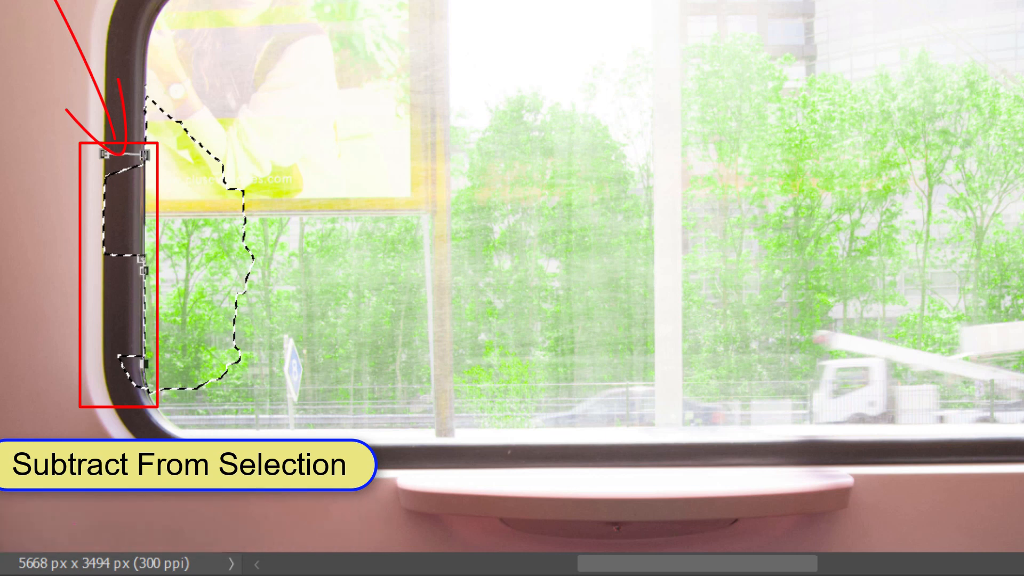
{"action": "left_click", "coordinate": [145, 395]}
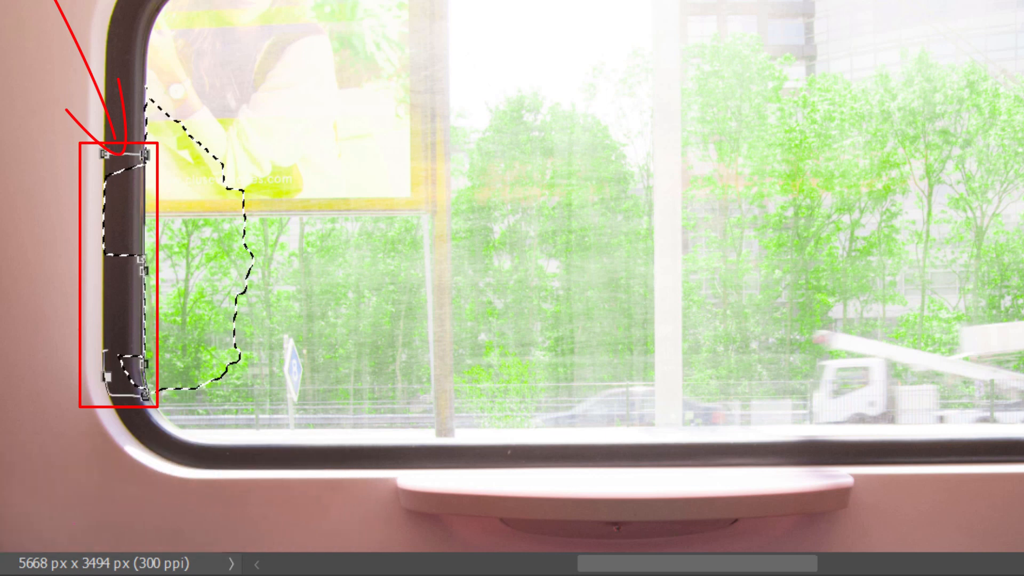
{"action": "left_click", "coordinate": [105, 154]}
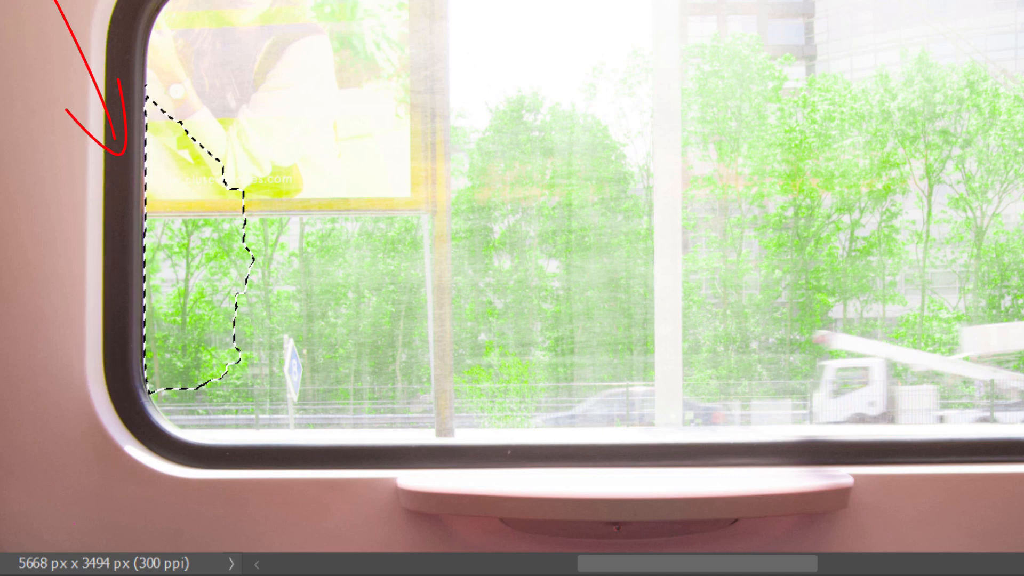
{"action": "key", "text": "ctrl+d"}
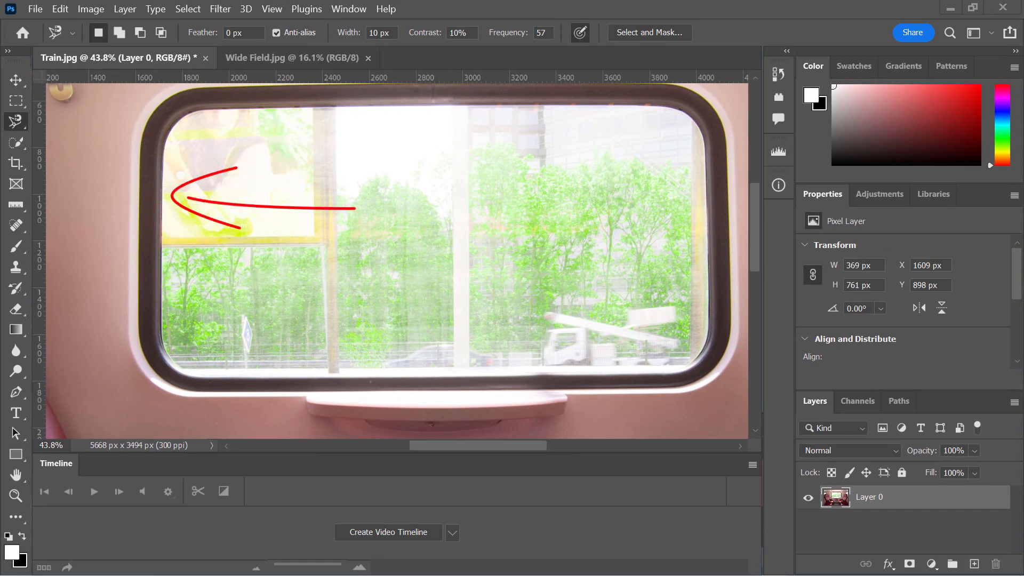
Outline the central window's glass with the Magnetic Lasso and cut it to a new layer
{"action": "left_click", "coordinate": [194, 111]}
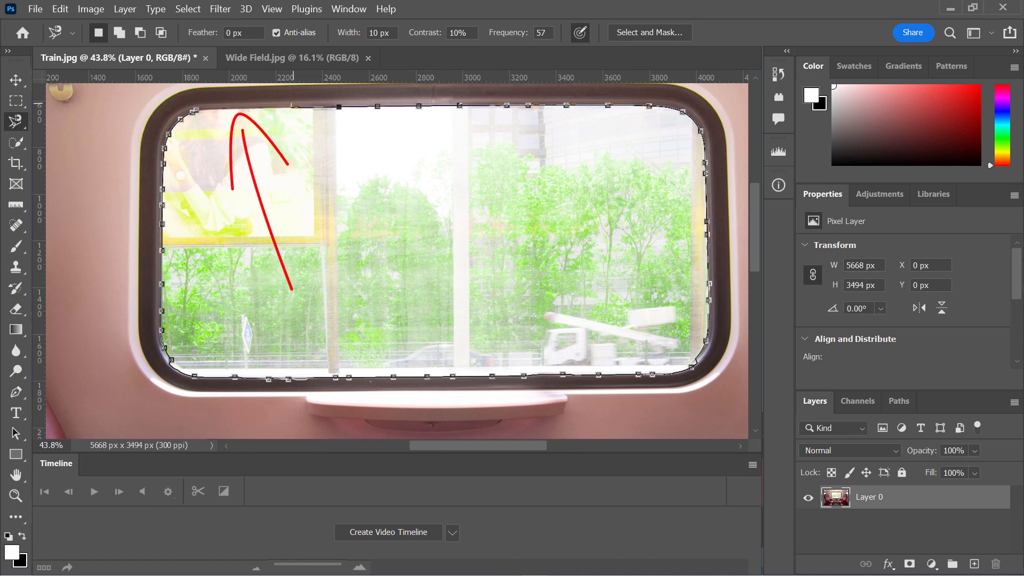
{"action": "left_click", "coordinate": [196, 111]}
{"action": "right_click", "coordinate": [456, 260]}
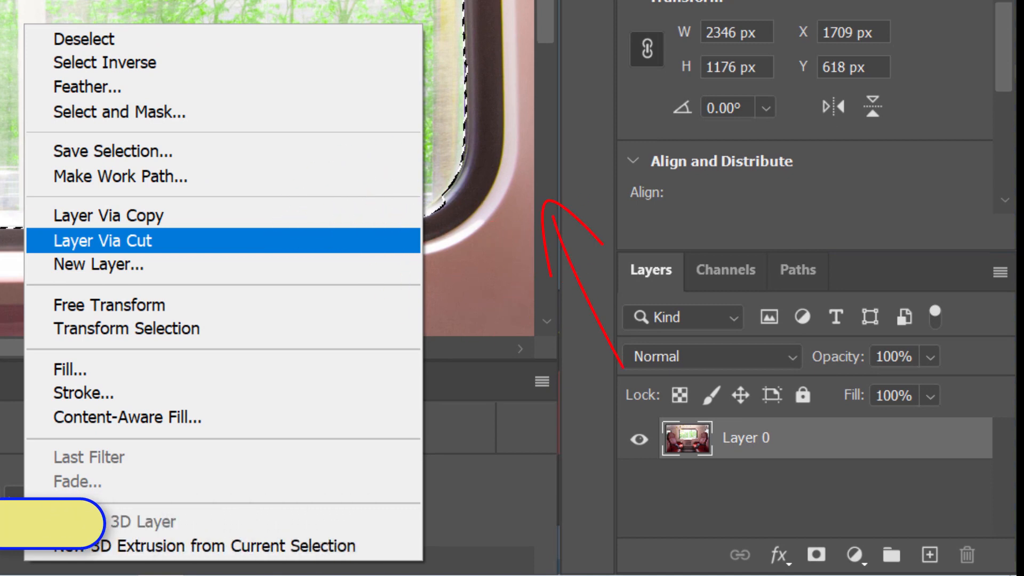
{"action": "left_click", "coordinate": [103, 241]}
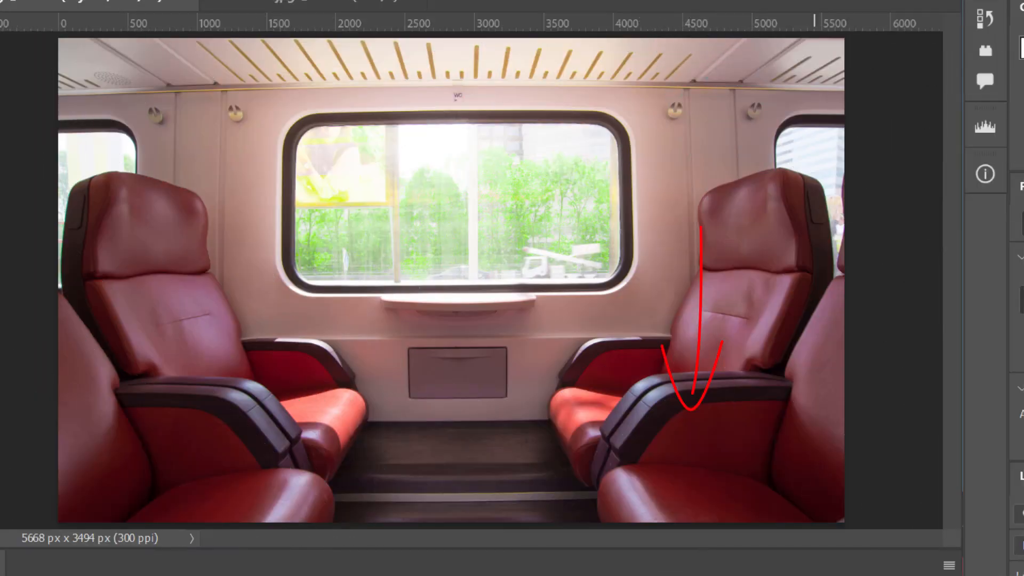
Outline the visible glass of the right-hand window around the seat with the Magnetic Lasso and cut it to a new layer
{"action": "scroll", "coordinate": [810, 299], "scroll_direction": "up", "scroll_amount": 5}
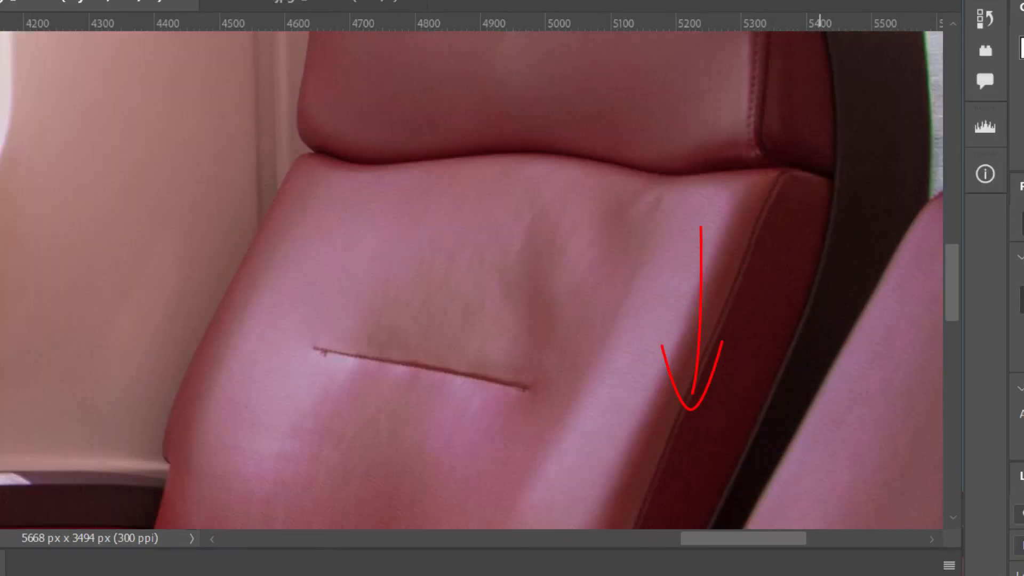
{"action": "scroll", "coordinate": [853, 300], "scroll_direction": "right", "scroll_amount": 4}
{"action": "scroll", "coordinate": [693, 320], "scroll_direction": "up", "scroll_amount": 3}
{"action": "left_click", "coordinate": [559, 361]}
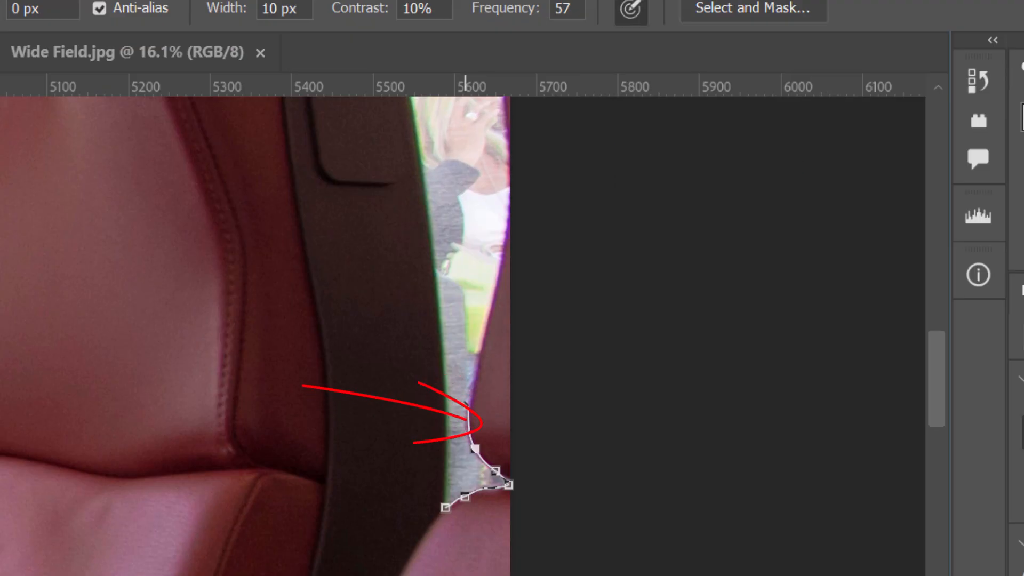
{"action": "scroll", "coordinate": [604, 85], "scroll_direction": "up", "scroll_amount": 7}
{"action": "scroll", "coordinate": [497, 202], "scroll_direction": "up", "scroll_amount": 3}
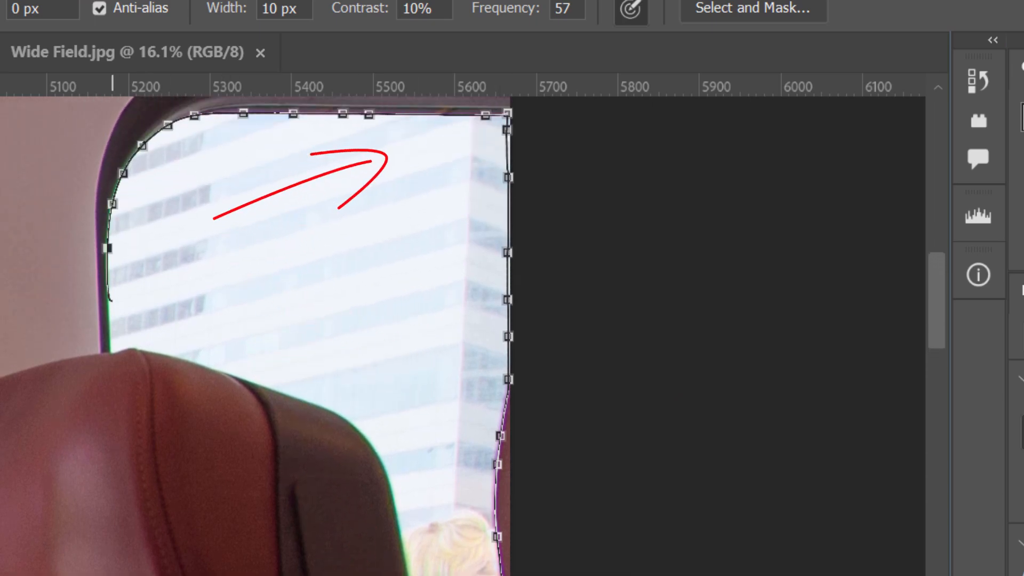
{"action": "scroll", "coordinate": [322, 400], "scroll_direction": "left", "scroll_amount": 1}
{"action": "scroll", "coordinate": [323, 400], "scroll_direction": "up", "scroll_amount": 1}
{"action": "scroll", "coordinate": [451, 568], "scroll_direction": "down", "scroll_amount": 4}
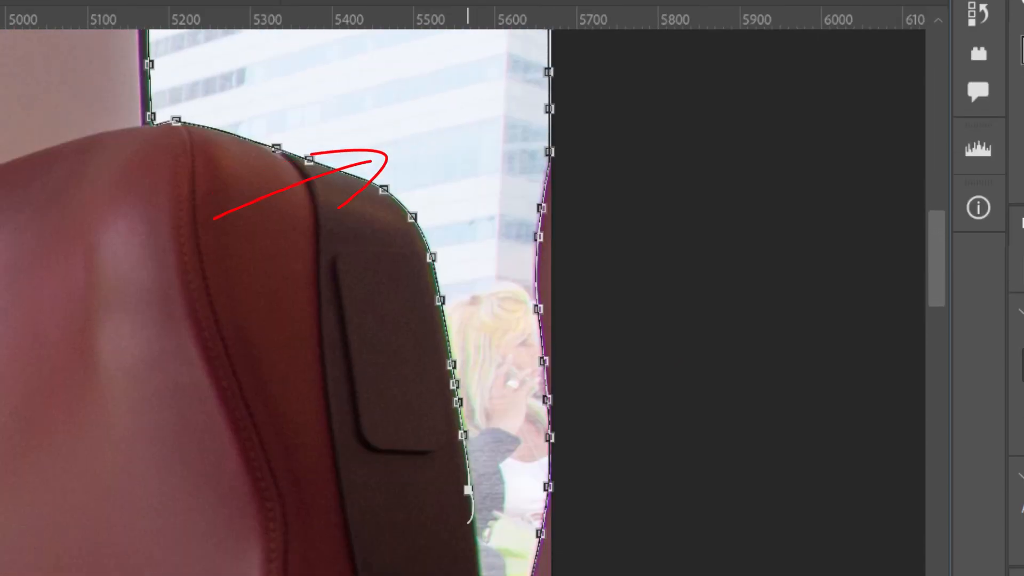
{"action": "scroll", "coordinate": [475, 566], "scroll_direction": "down", "scroll_amount": 3}
{"action": "scroll", "coordinate": [487, 555], "scroll_direction": "down", "scroll_amount": 1}
{"action": "left_click", "coordinate": [486, 541]}
{"action": "scroll", "coordinate": [445, 325], "scroll_direction": "down", "scroll_amount": 4}
{"action": "right_click", "coordinate": [414, 105]}
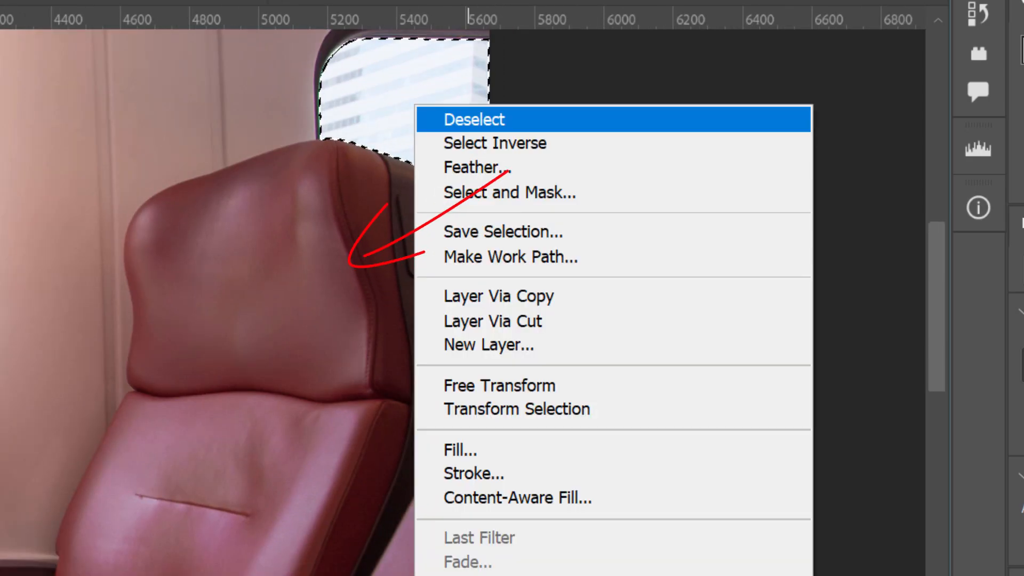
{"action": "left_click", "coordinate": [492, 320]}
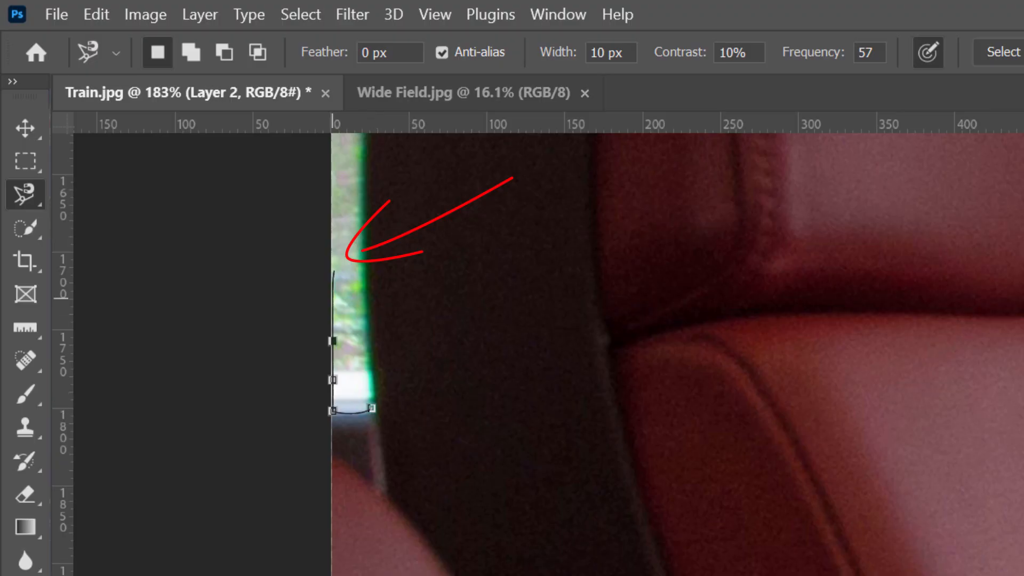
Outline the visible glass of the left-hand window around the seat with the Magnetic Lasso and cut it to a new layer
{"action": "scroll", "coordinate": [333, 272], "scroll_direction": "up", "scroll_amount": 15}
{"action": "left_click", "coordinate": [333, 177]}
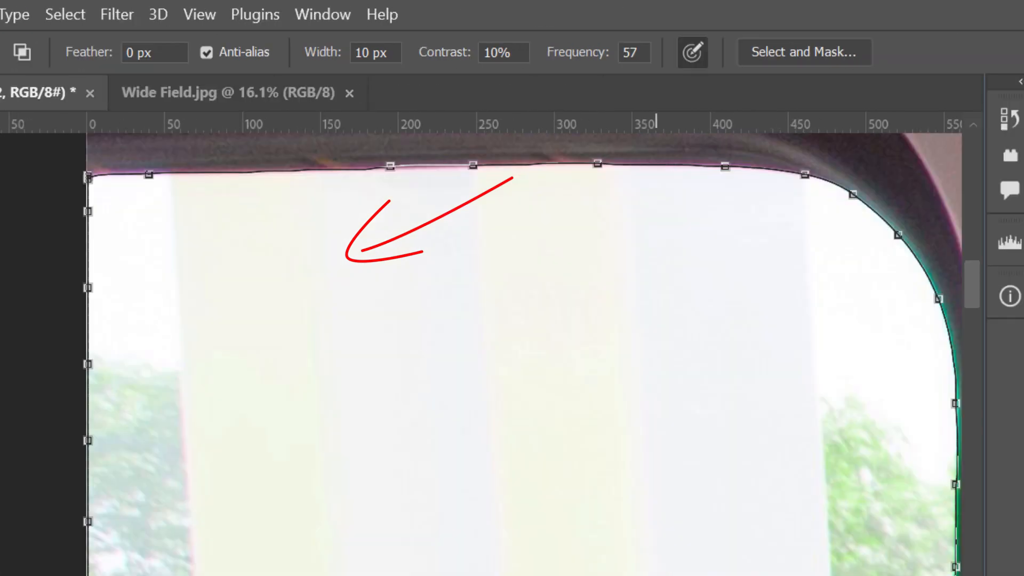
{"action": "scroll", "coordinate": [623, 566], "scroll_direction": "down", "scroll_amount": 2}
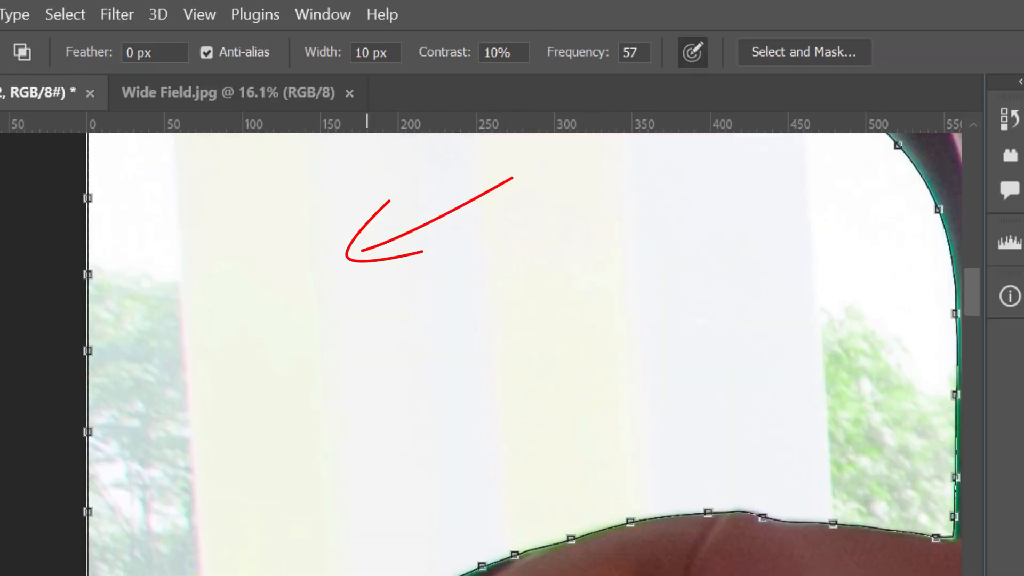
{"action": "scroll", "coordinate": [367, 352], "scroll_direction": "down", "scroll_amount": 6}
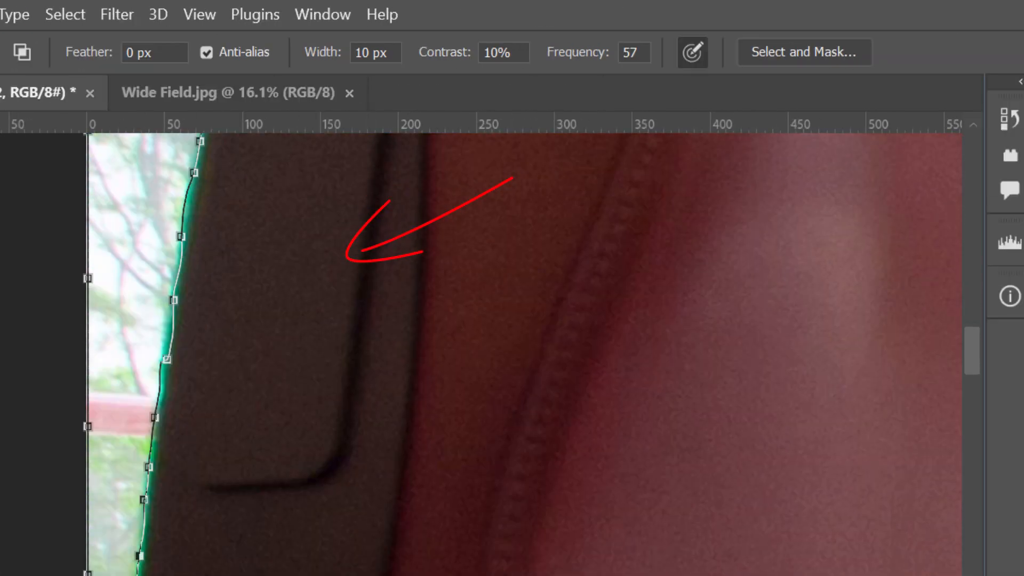
{"action": "scroll", "coordinate": [524, 352], "scroll_direction": "down", "scroll_amount": 8}
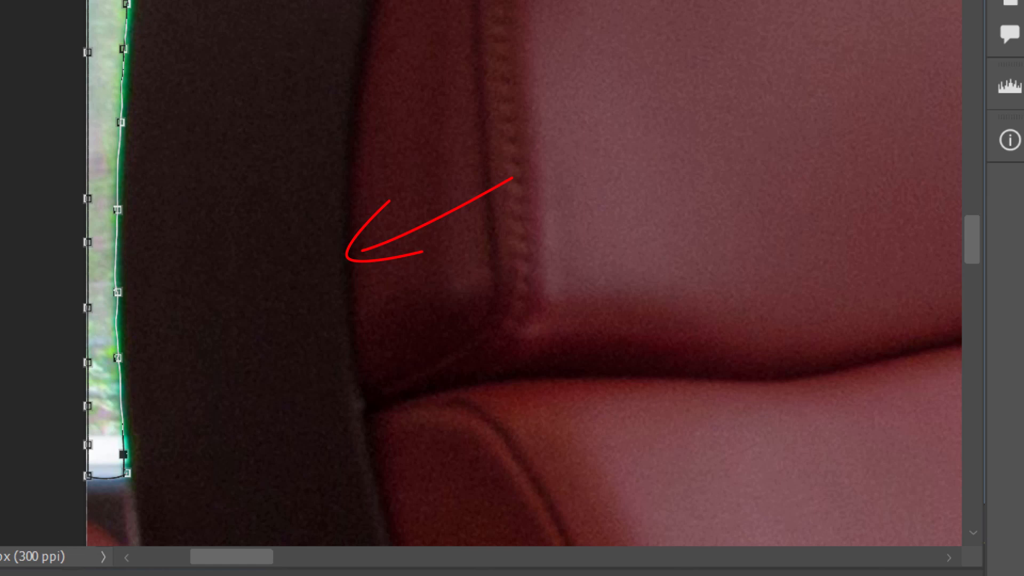
{"action": "left_click", "coordinate": [126, 473]}
{"action": "scroll", "coordinate": [95, 294], "scroll_direction": "down", "scroll_amount": 6}
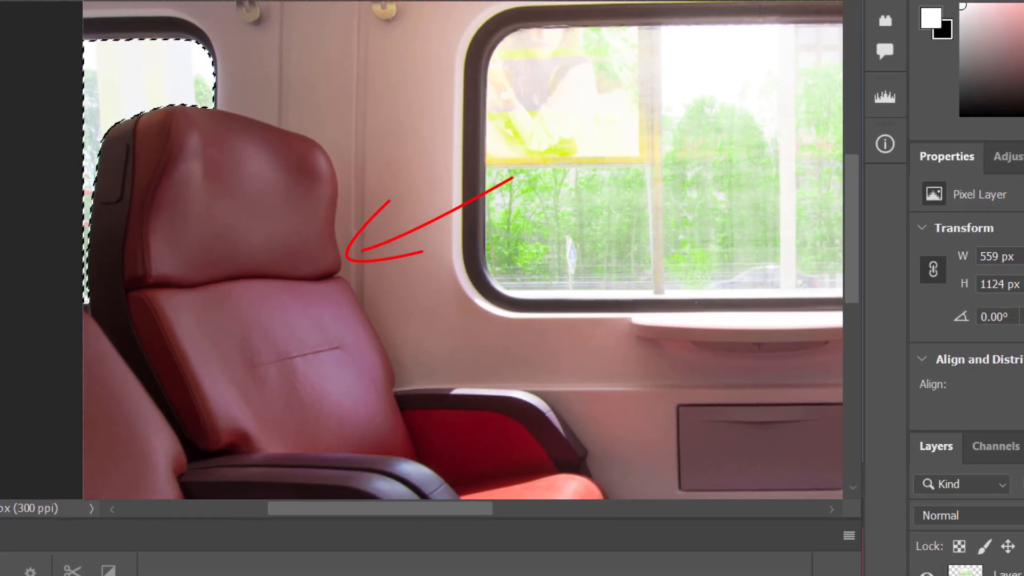
{"action": "right_click", "coordinate": [140, 82]}
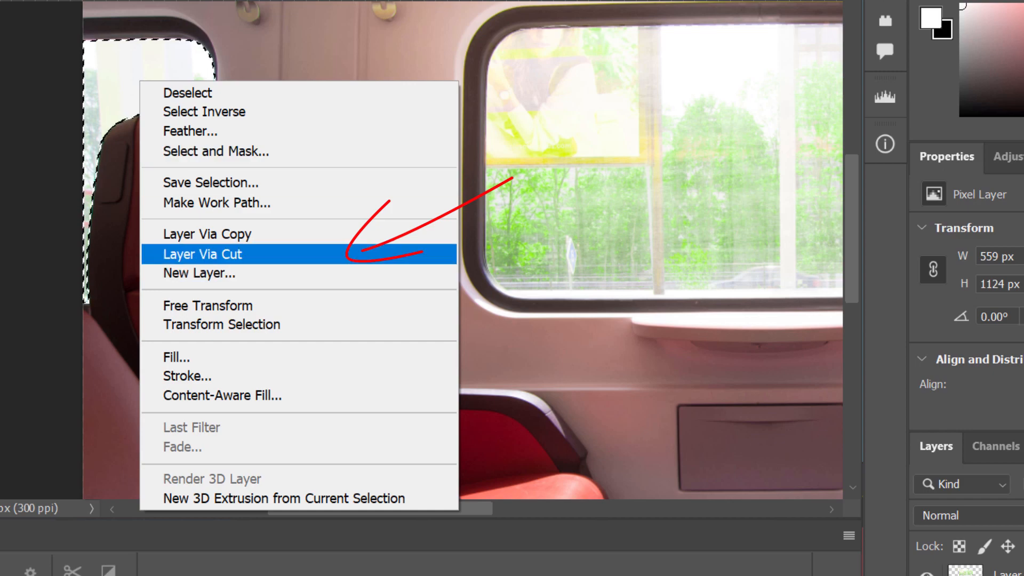
{"action": "key", "text": "Return"}
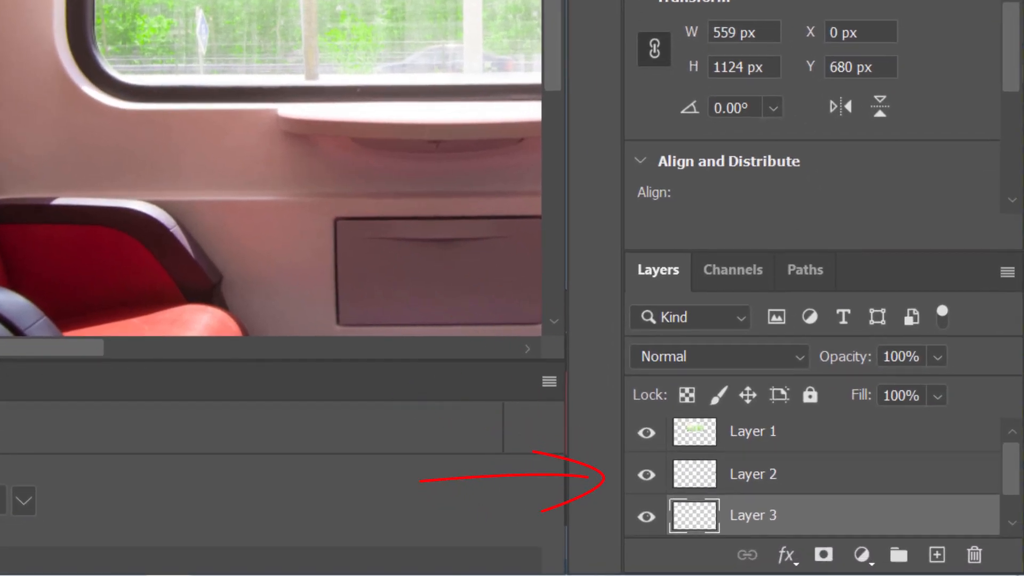
Group Layer 1, Layer 2 and Layer 3, and lower the group's opacity
{"action": "left_click", "coordinate": [753, 431], "text": "shift"}
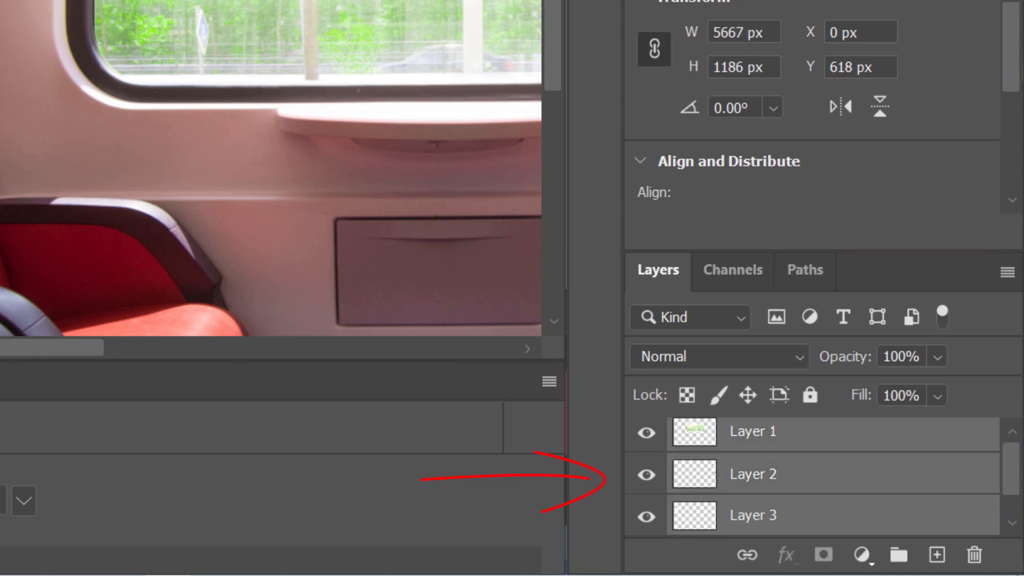
{"action": "left_click", "coordinate": [899, 555]}
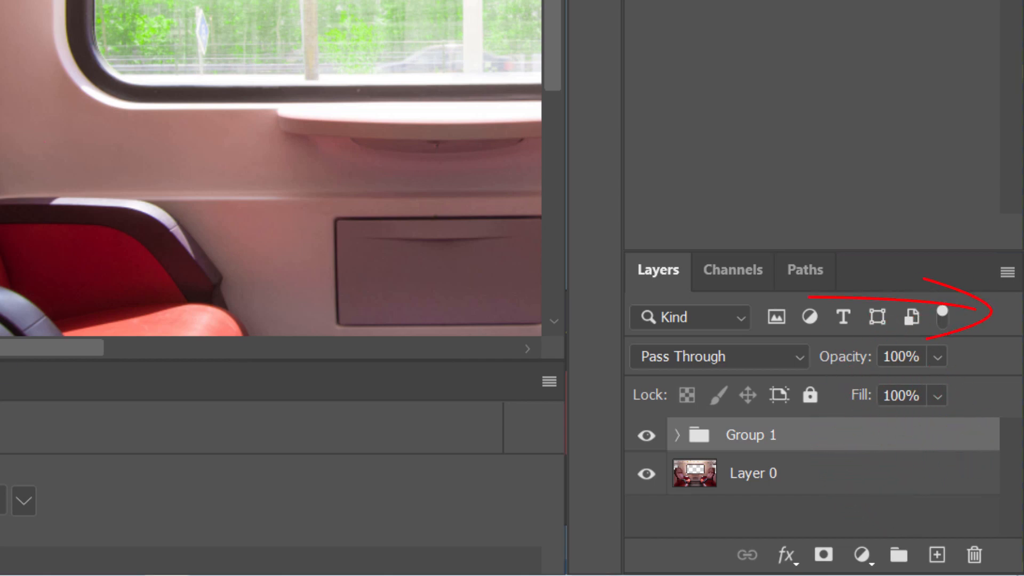
{"action": "left_click_drag", "start_coordinate": [845, 357], "coordinate": [750, 357]}
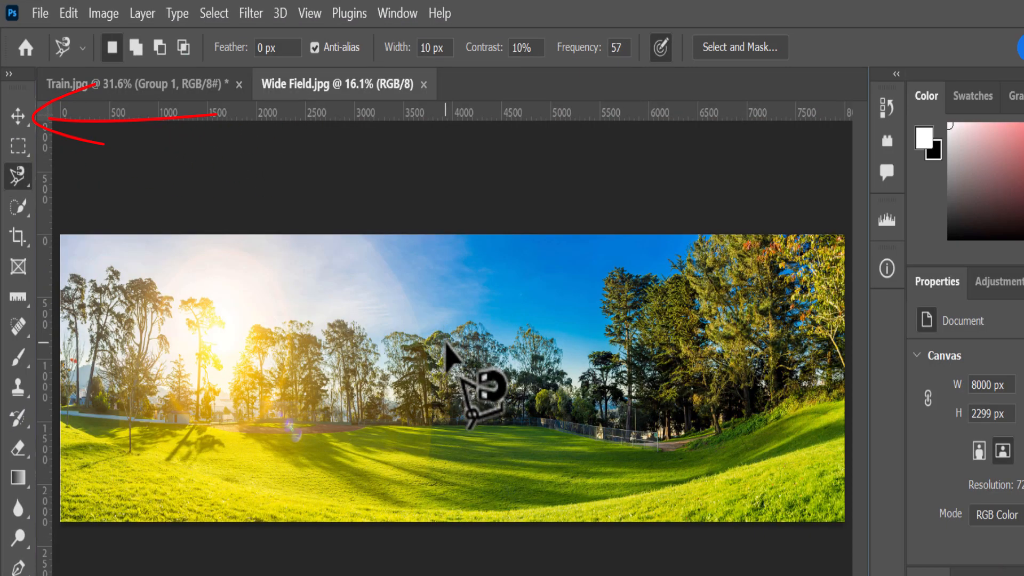
Copy the Wide Field.jpg landscape into Train.jpg with the Move tool, keeping the transform controls shown
{"action": "left_click", "coordinate": [12, 115]}
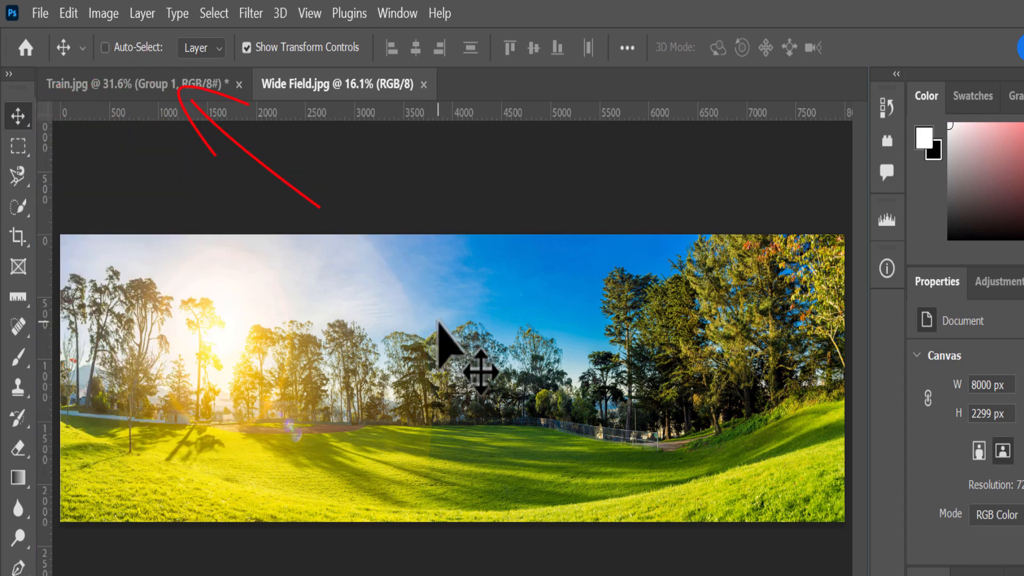
{"action": "left_click_drag", "start_coordinate": [378, 340], "coordinate": [293, 217]}
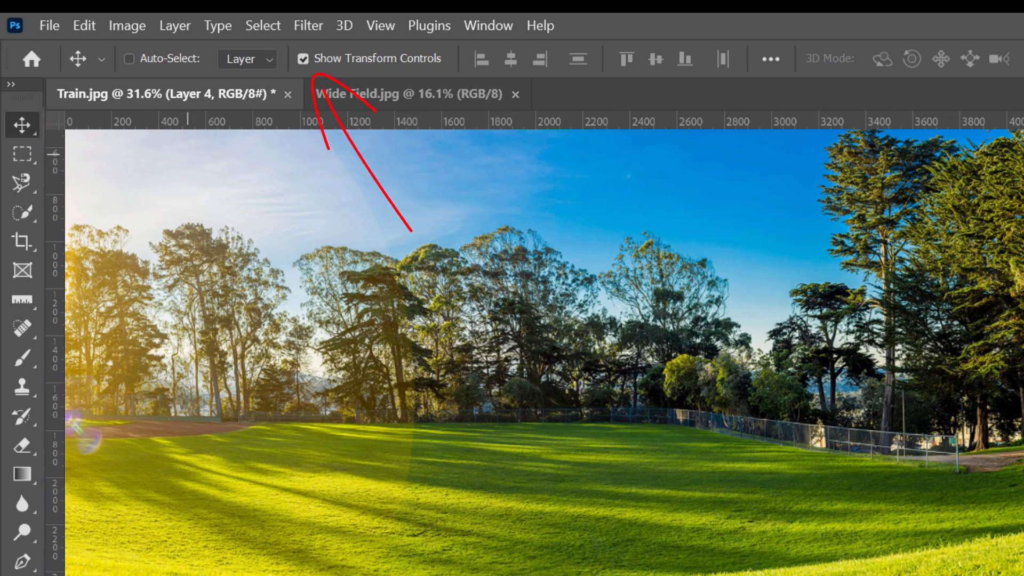
{"action": "left_click", "coordinate": [303, 59]}
{"action": "key", "text": "ctrl+0"}
{"action": "left_click", "coordinate": [129, 58]}
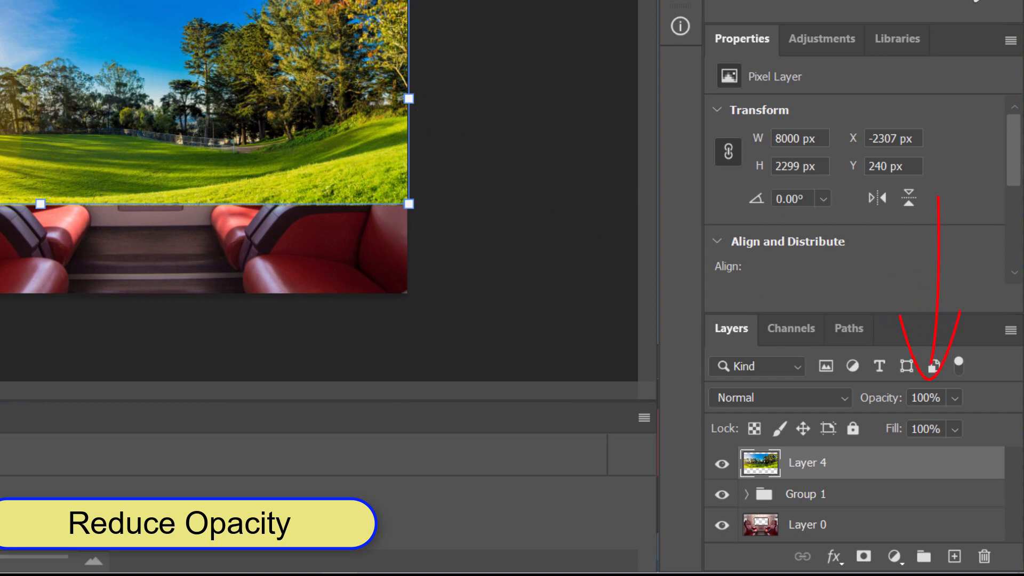
Lower the landscape layer's opacity to 62% and move the landscape to X 0, Y 0 px
{"action": "left_click_drag", "start_coordinate": [877, 398], "coordinate": [860, 397]}
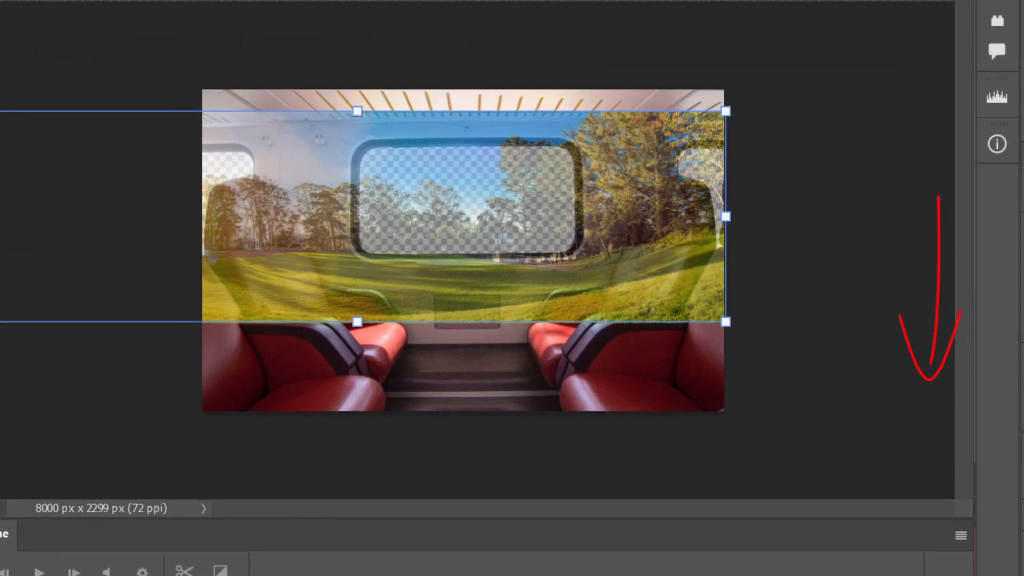
{"action": "left_click_drag", "start_coordinate": [261, 255], "coordinate": [461, 233]}
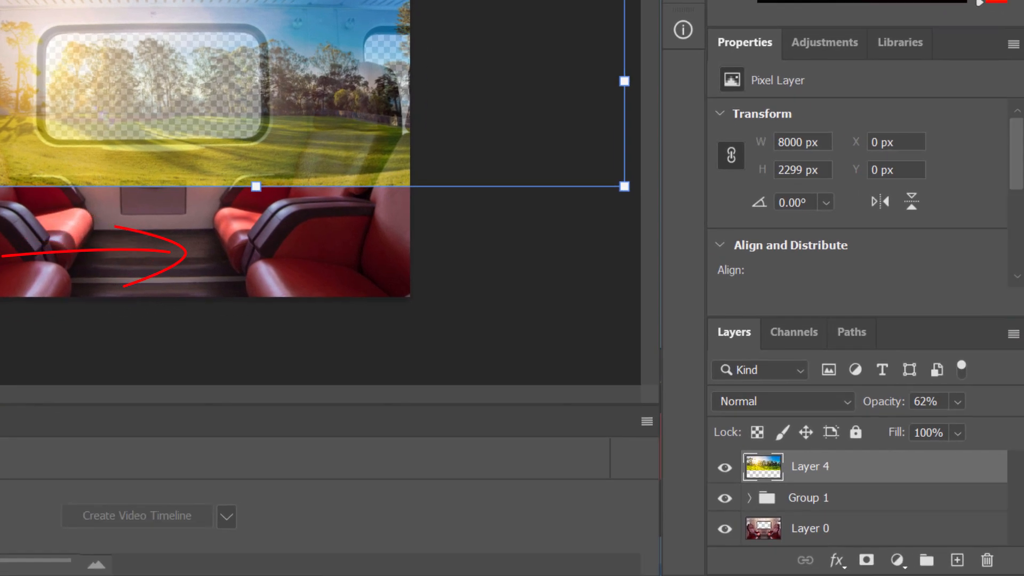
Place the landscape layer beneath Layer 0 and scale it to 6508 × 1870 px at X 0, Y 154 px
{"action": "left_click_drag", "start_coordinate": [570, 301], "coordinate": [570, 275]}
{"action": "left_click_drag", "start_coordinate": [254, 159], "coordinate": [254, 153]}
{"action": "left_click_drag", "start_coordinate": [320, 120], "coordinate": [251, 120]}
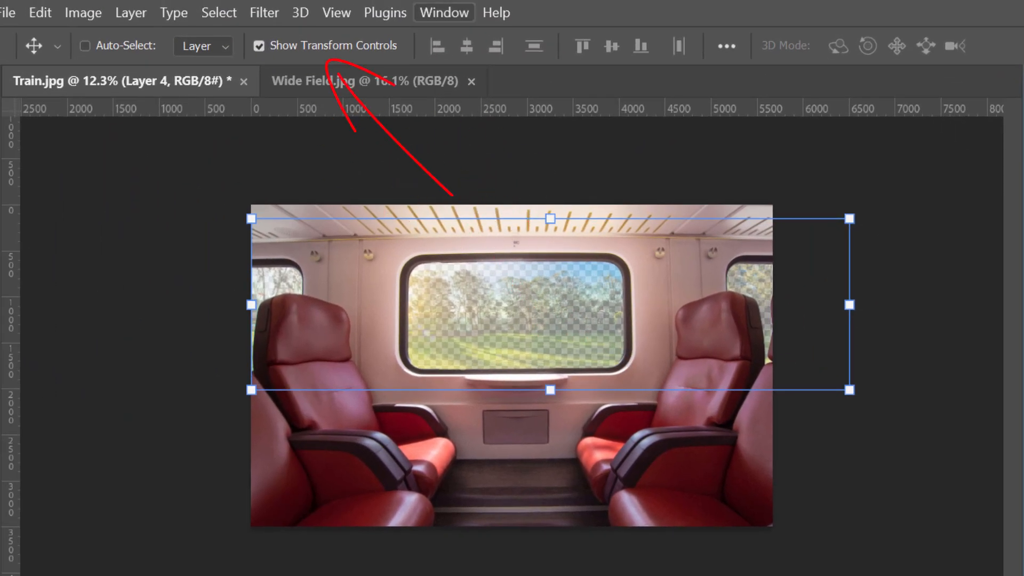
Show the Timeline, create a video timeline for Train.jpg and enlarge its area to reveal all layer tracks
{"action": "left_click", "coordinate": [446, 11]}
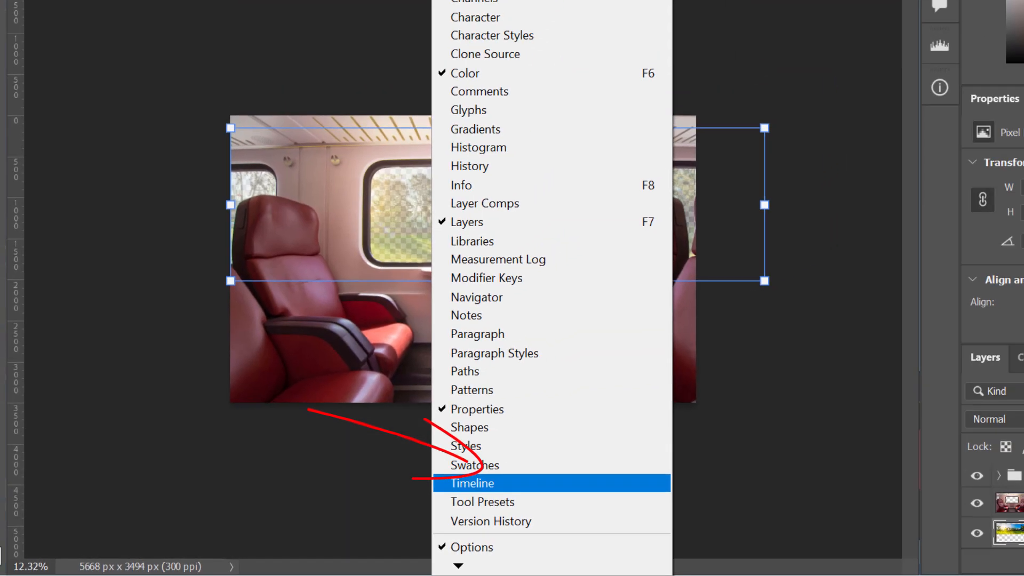
{"action": "left_click", "coordinate": [513, 472]}
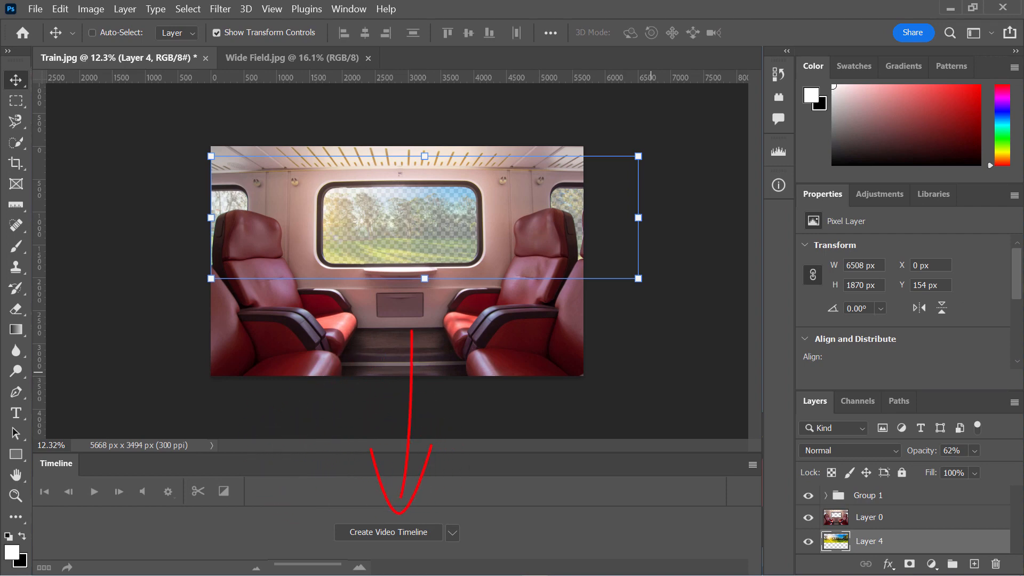
{"action": "left_click", "coordinate": [389, 532]}
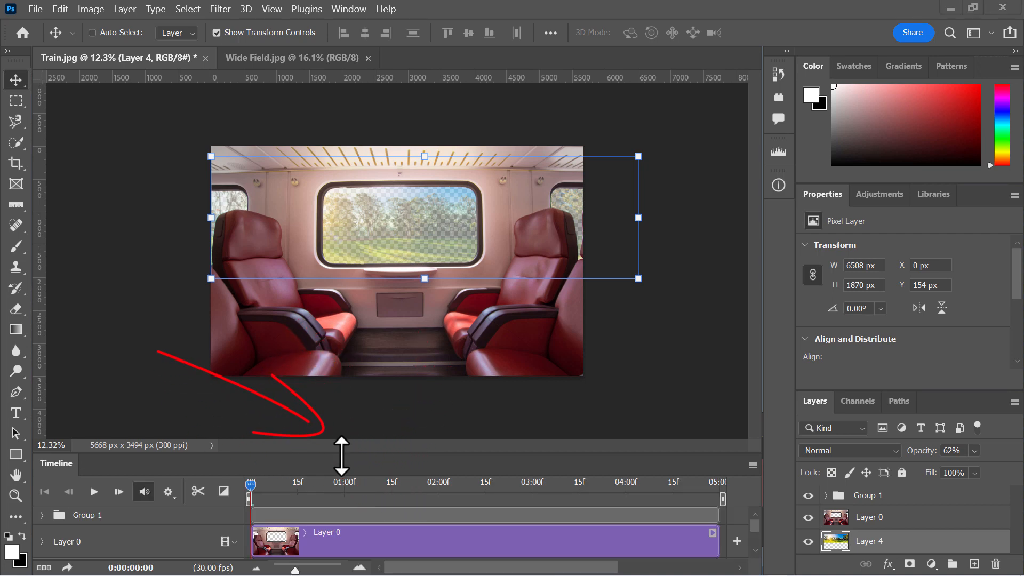
{"action": "left_click_drag", "start_coordinate": [343, 452], "coordinate": [347, 399]}
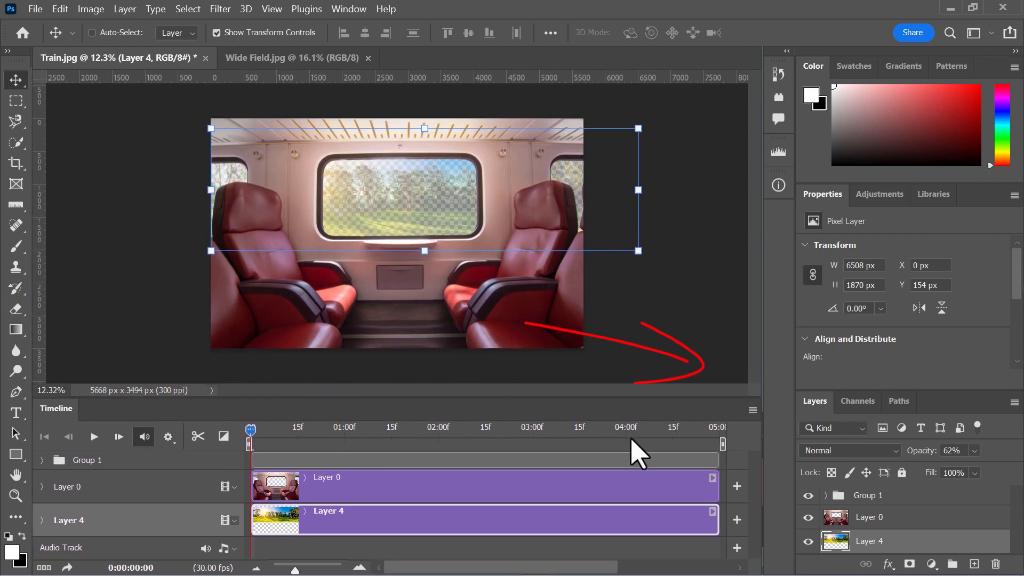
{"action": "mouse_move", "coordinate": [722, 446]}
{"action": "left_mouse_down"}
{"action": "mouse_move", "coordinate": [635, 446]}
{"action": "mouse_move", "coordinate": [715, 445]}
{"action": "left_mouse_up"}
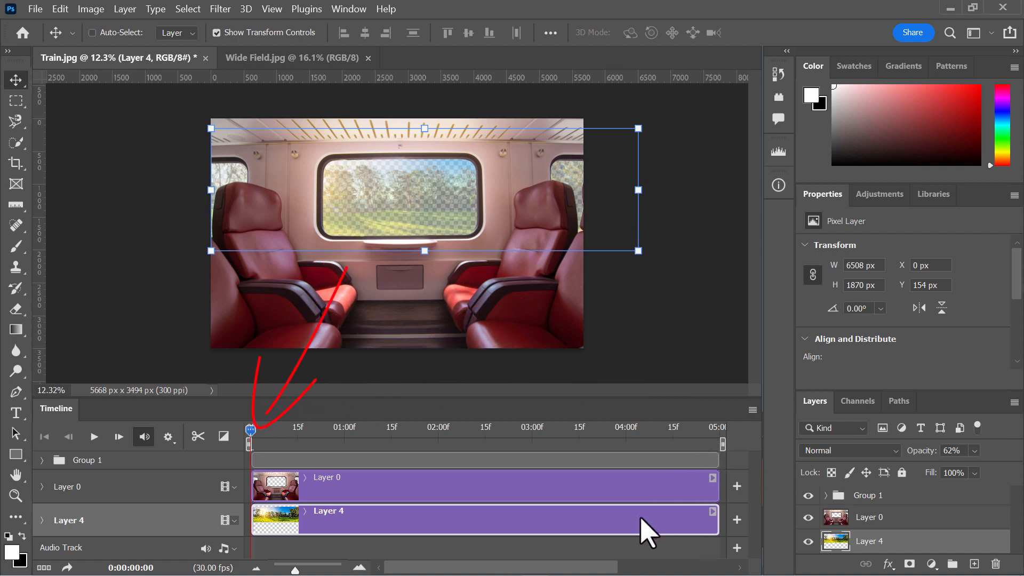
{"action": "left_click", "coordinate": [876, 513]}
{"action": "left_click", "coordinate": [877, 514]}
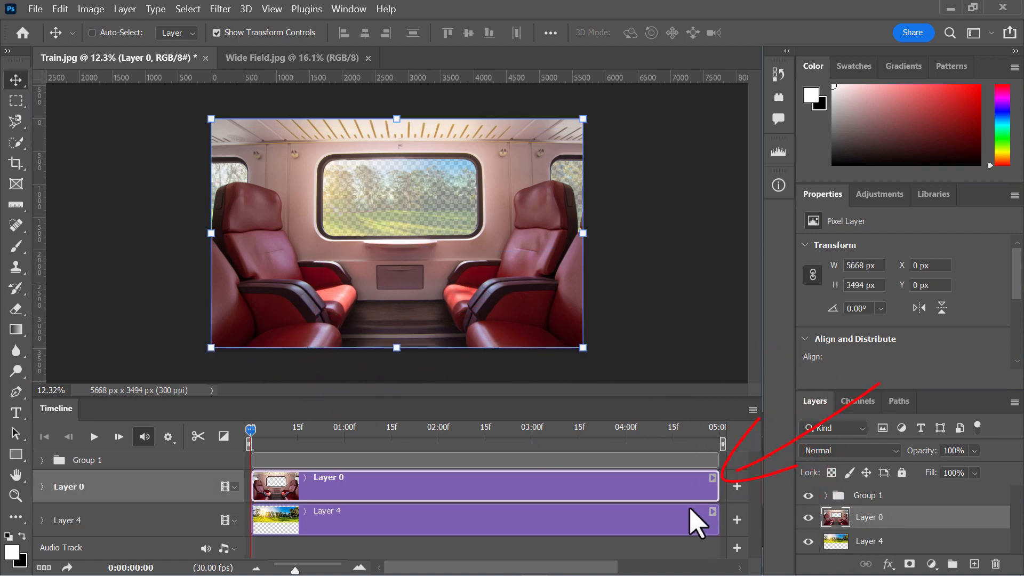
{"action": "left_click", "coordinate": [574, 461]}
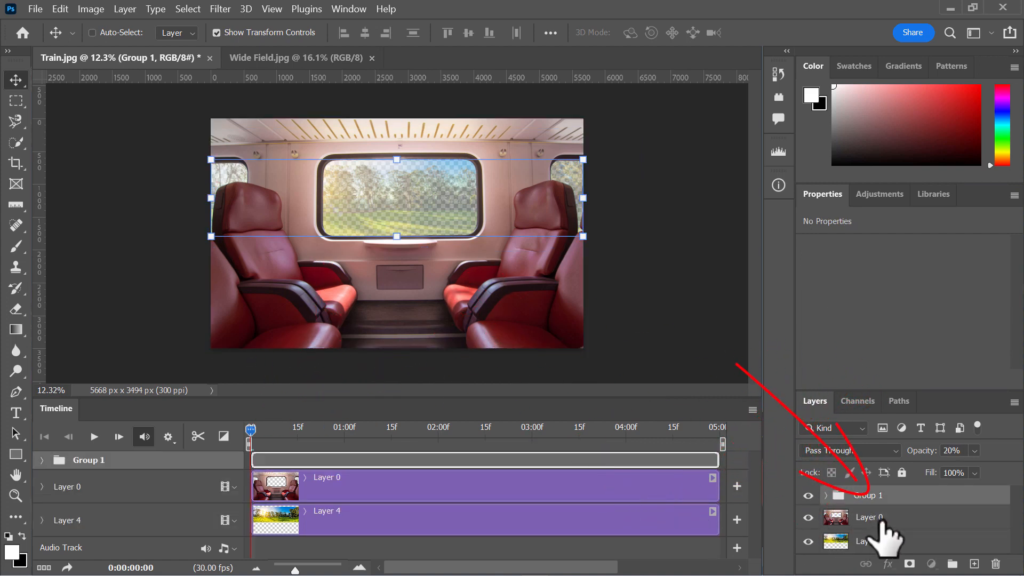
{"action": "left_click", "coordinate": [856, 520]}
Select Layer 4, expand its timeline properties and enable Position keyframing at 0:00:00:00
{"action": "left_click", "coordinate": [833, 543]}
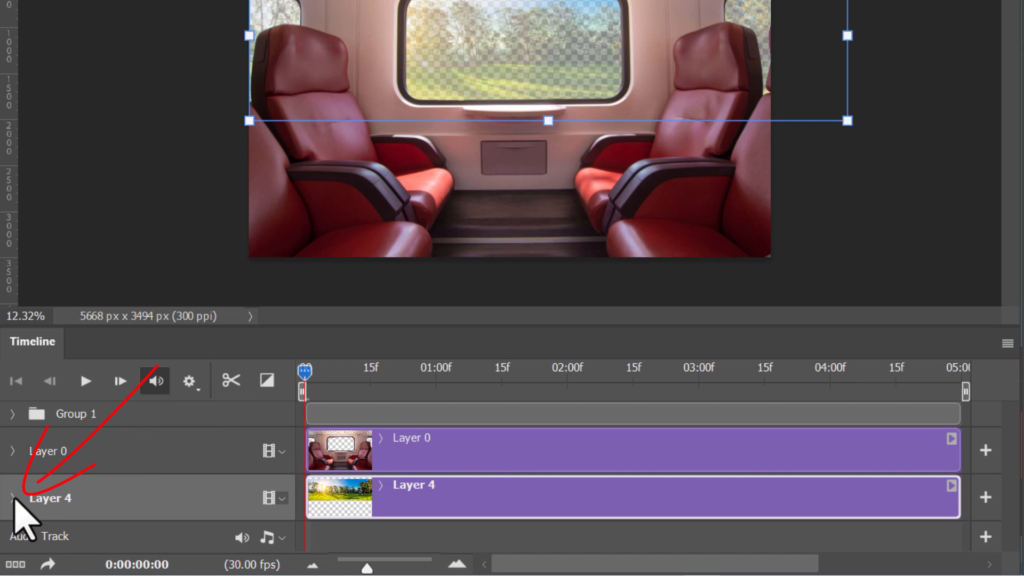
{"action": "left_click", "coordinate": [13, 498]}
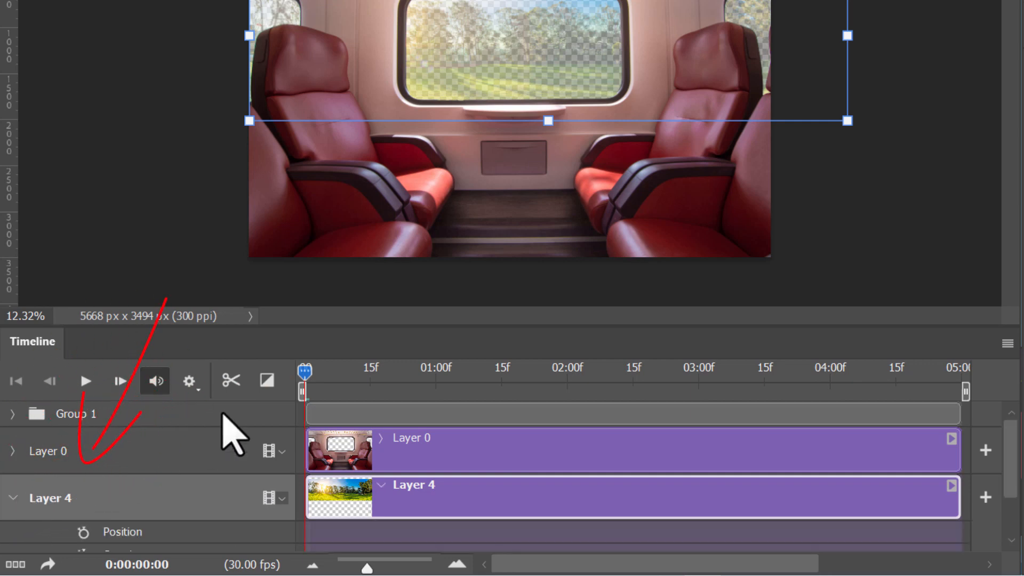
{"action": "left_click_drag", "start_coordinate": [425, 327], "coordinate": [421, 280]}
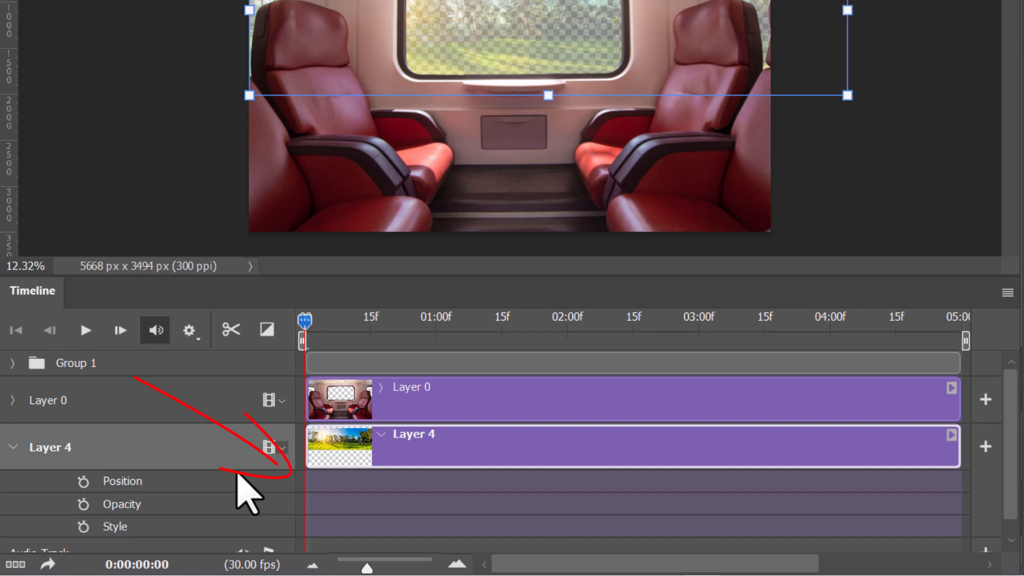
{"action": "left_click", "coordinate": [84, 481]}
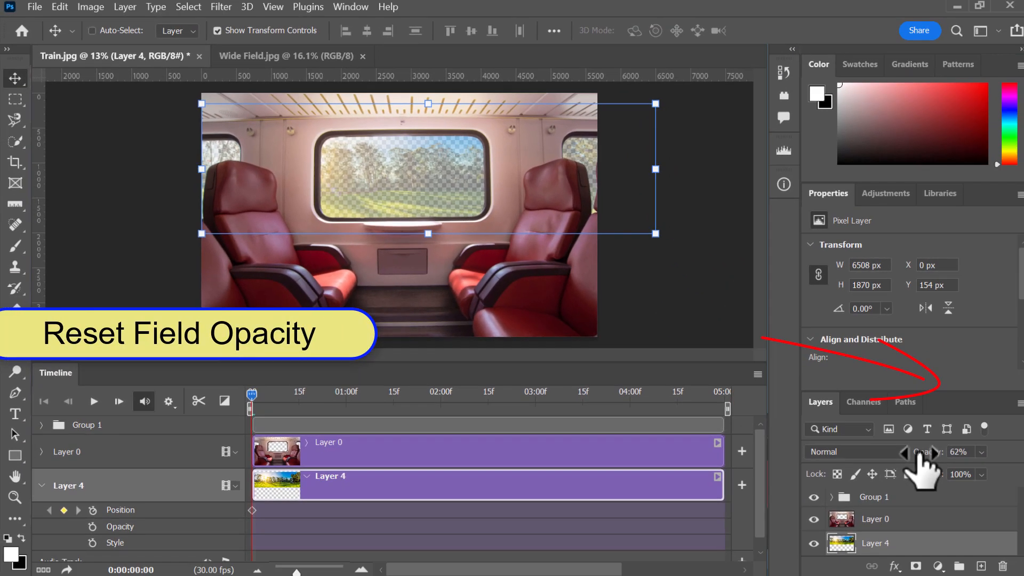
Set Layer 4's opacity to 100% and select its Position property with the keyframe at the start
{"action": "left_click_drag", "start_coordinate": [919, 452], "coordinate": [987, 453]}
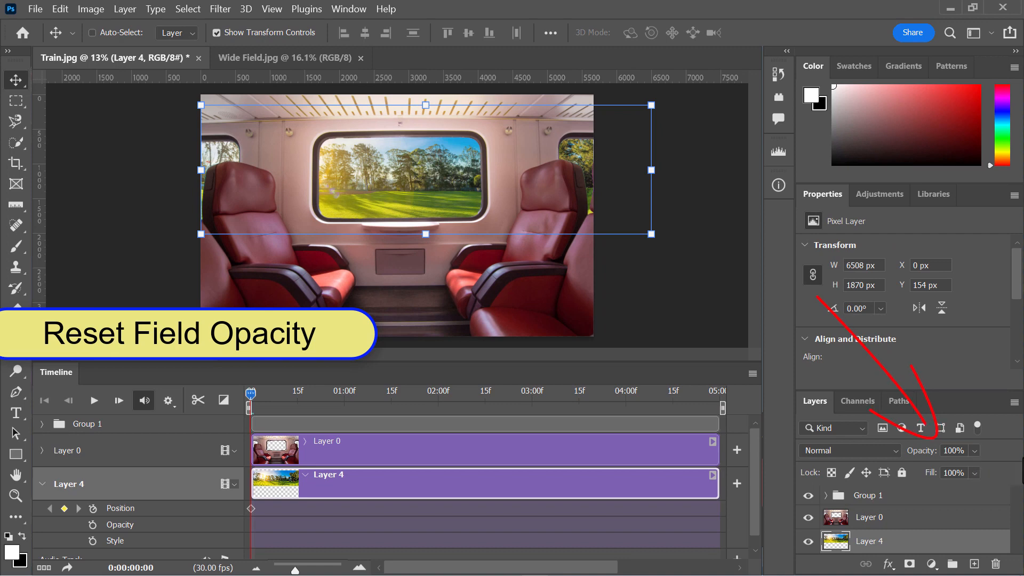
{"action": "left_click", "coordinate": [94, 508]}
{"action": "left_click", "coordinate": [92, 508]}
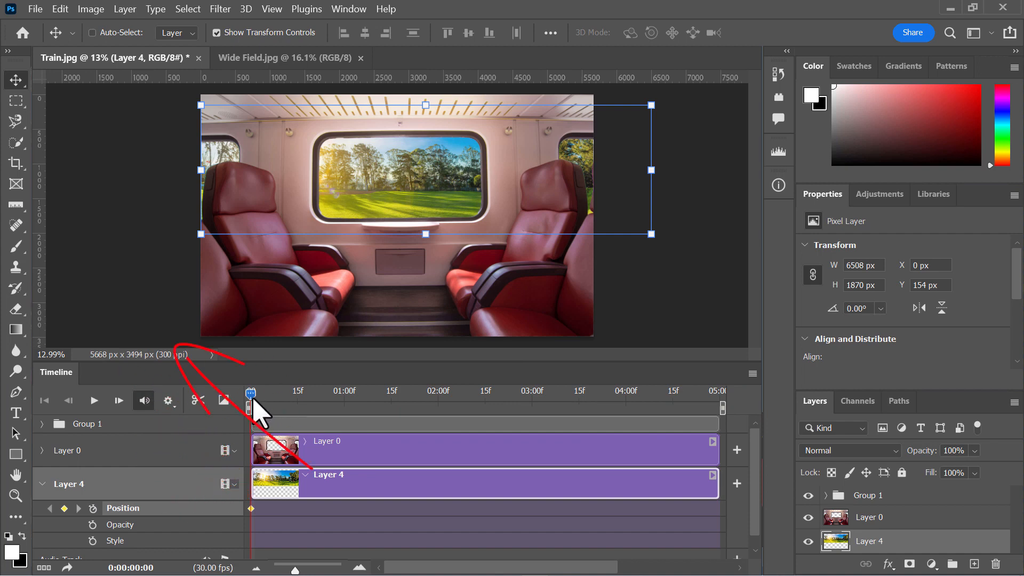
Set the playhead to 0:00:04:29 and shift the Layer 4 landscape left to X -804 px
{"action": "left_click_drag", "start_coordinate": [250, 399], "coordinate": [716, 418]}
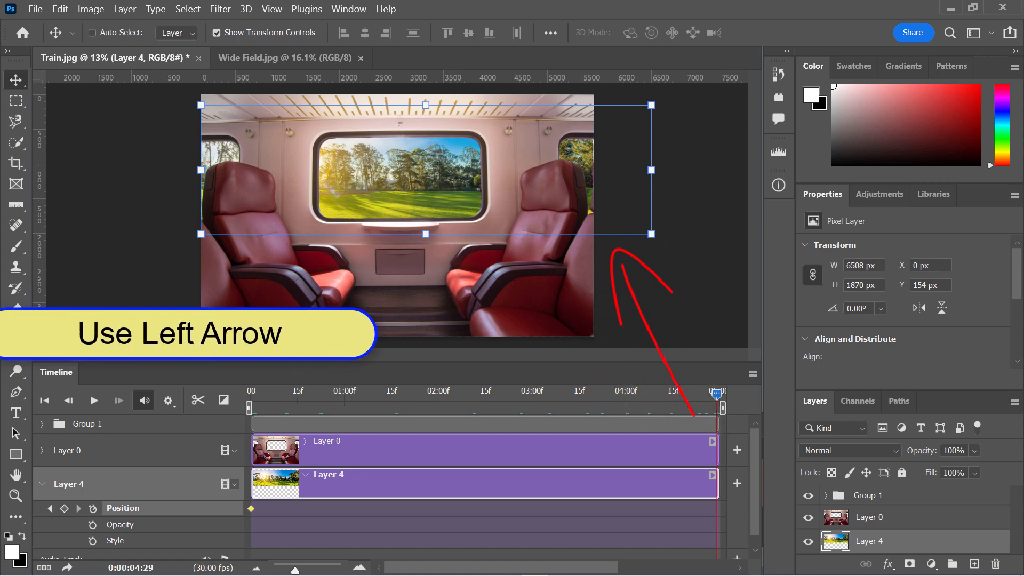
{"action": "key", "text": "ctrl"}
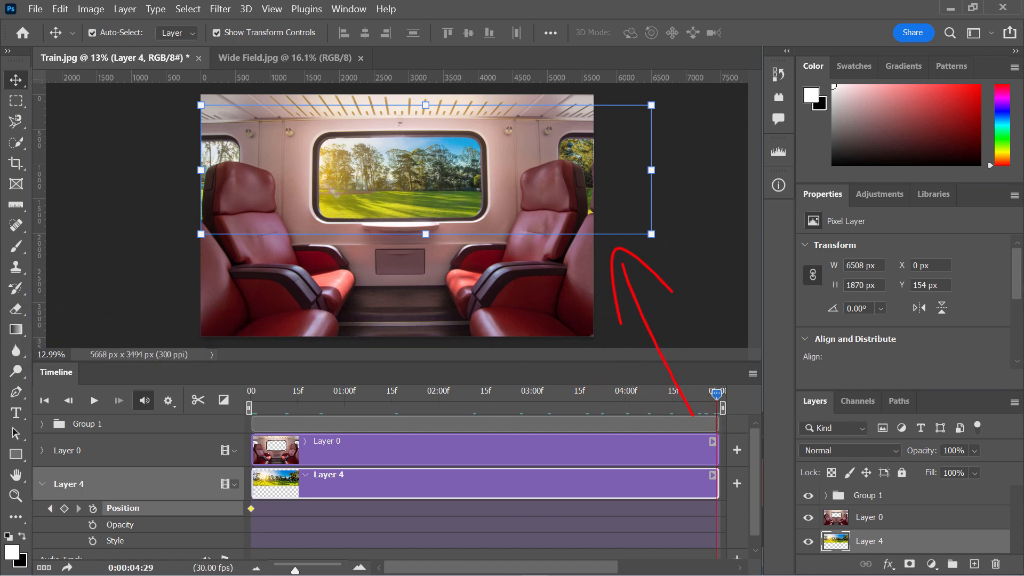
{"action": "key", "text": "ctrl+minus"}
{"action": "key", "text": "ctrl+minus"}
{"action": "key", "text": "ctrl+minus"}
{"action": "key", "text": "ctrl+minus"}
{"action": "key", "text": "ctrl+minus"}
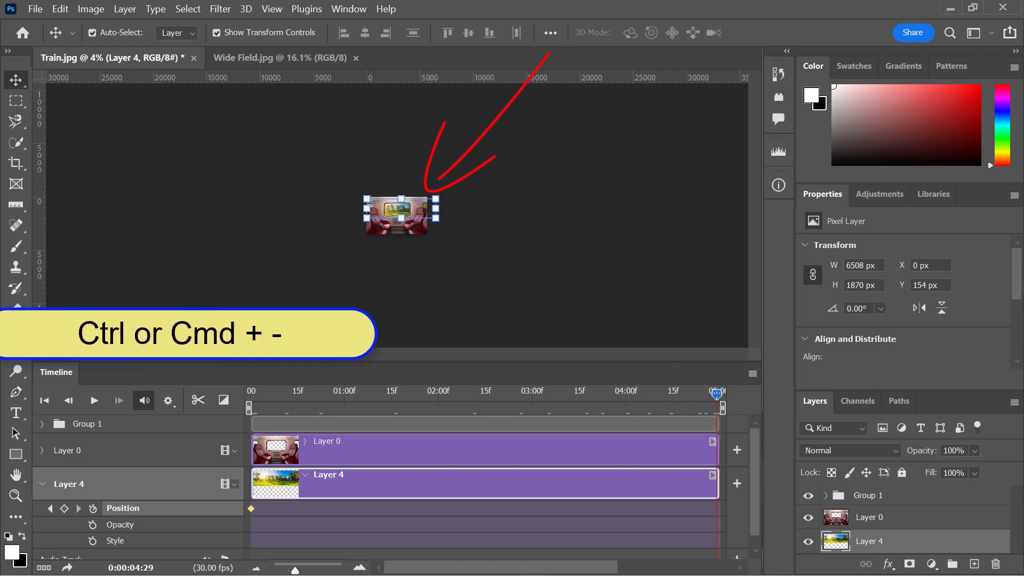
{"action": "key", "text": "ctrl+minus"}
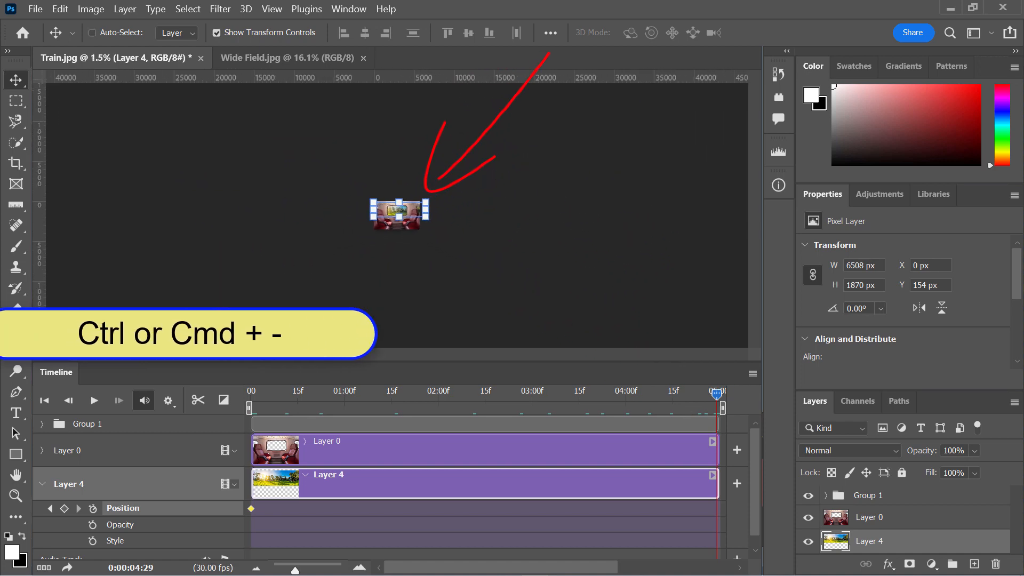
{"action": "key", "text": "Left"}
{"action": "key", "text": "Left"}
{"action": "key", "text": "Left"}
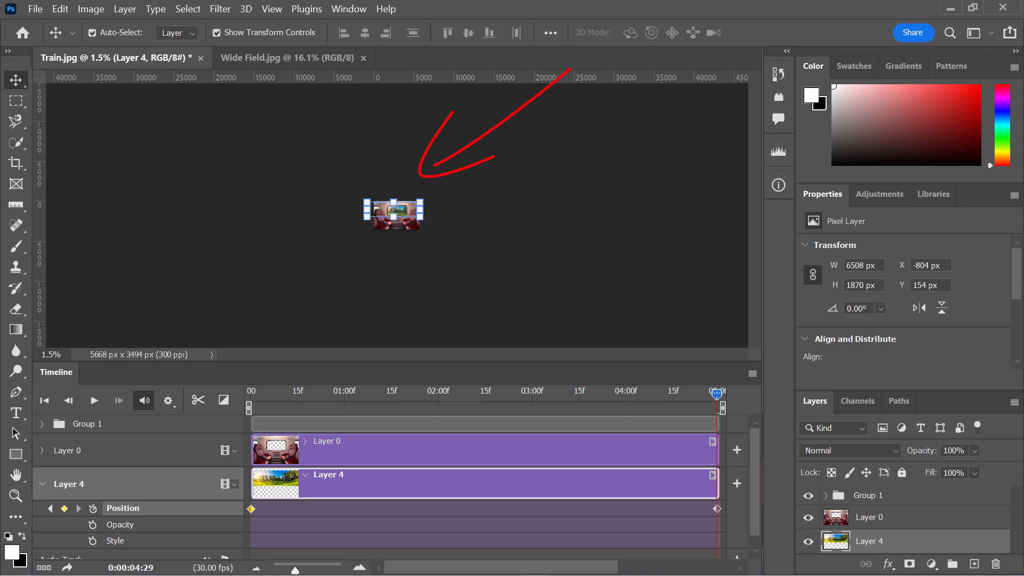
Nudge the landscape further left to X -828 px, aligning its right edge with the train image's right edge
{"action": "key", "text": "ctrl+0"}
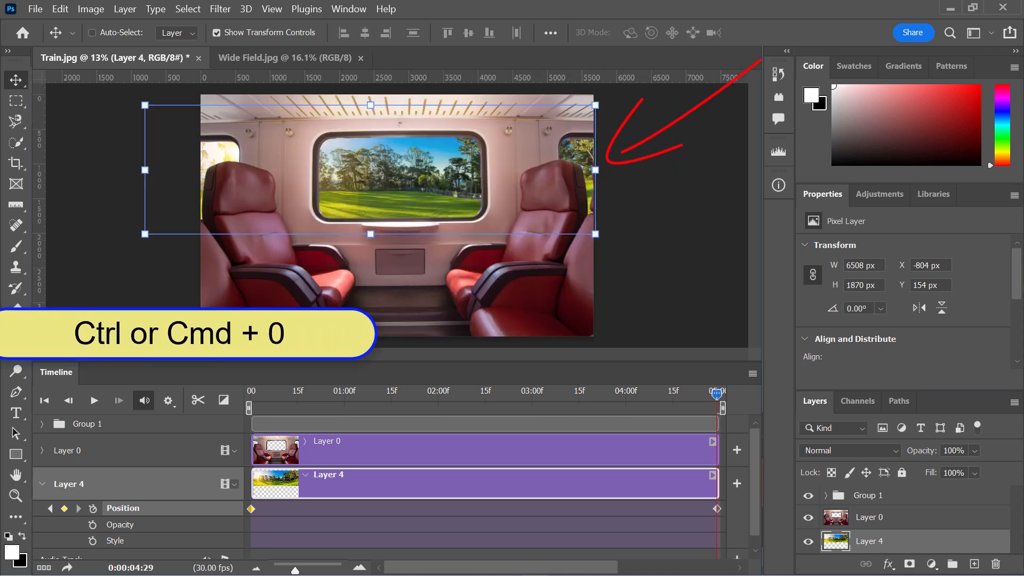
{"action": "key", "text": "Left"}
{"action": "key", "text": "Left"}
{"action": "key", "text": "Left"}
{"action": "key", "text": "Left"}
{"action": "key", "text": "Left"}
{"action": "key", "text": "Left"}
{"action": "key", "text": "Left"}
{"action": "key", "text": "Left"}
{"action": "key", "text": "Left"}
{"action": "key", "text": "Left"}
{"action": "key", "text": "Left"}
{"action": "key", "text": "Left"}
{"action": "key", "text": "Left"}
{"action": "key", "text": "Left"}
{"action": "key", "text": "Left"}
{"action": "key", "text": "Left"}
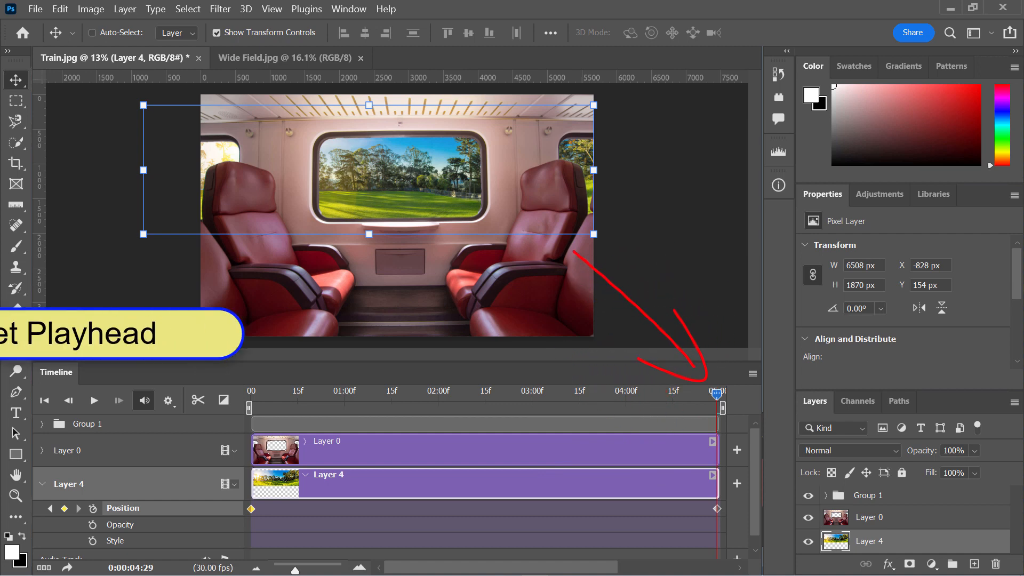
Return the playhead to the start and play the window animation
{"action": "left_click_drag", "start_coordinate": [717, 394], "coordinate": [250, 395]}
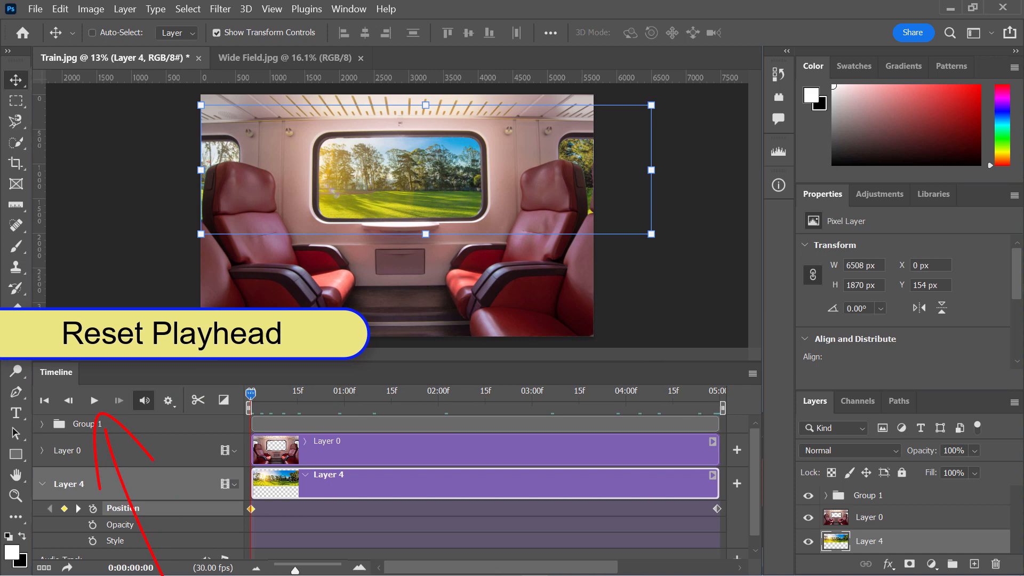
{"action": "key", "text": "space"}
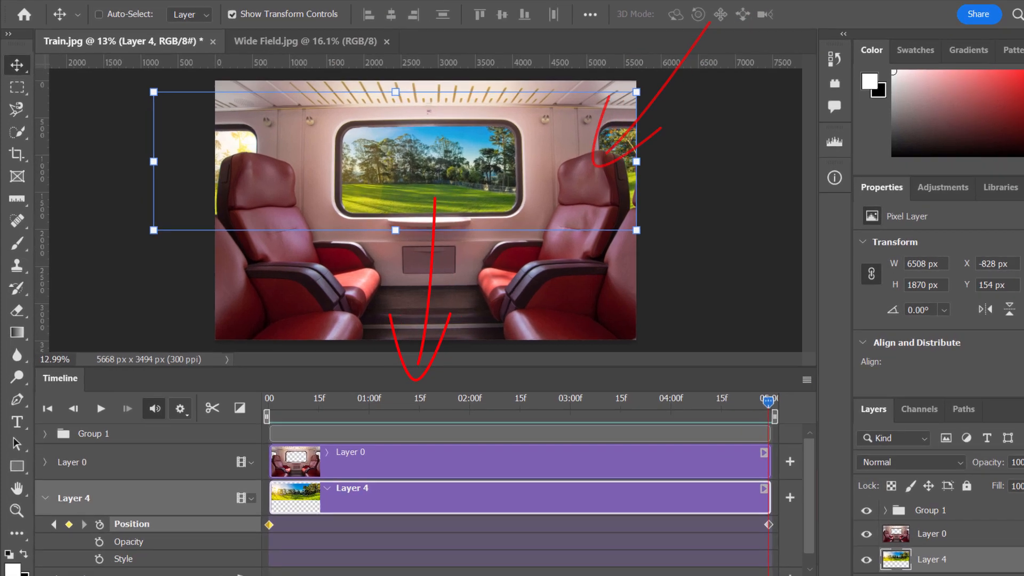
Set the playback resolution to 50%, enable Loop Playback and play the animation
{"action": "left_click", "coordinate": [168, 400]}
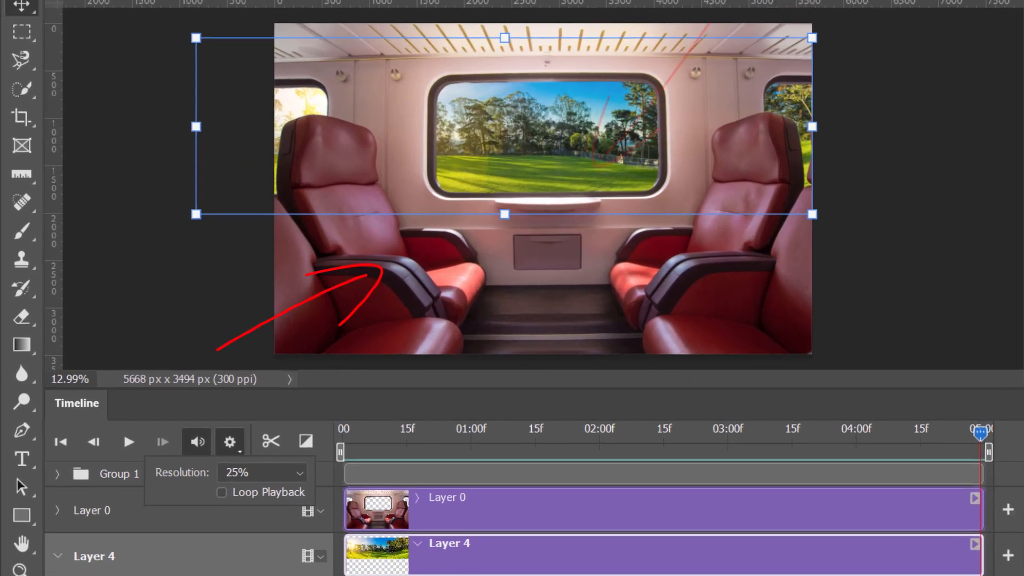
{"action": "left_click", "coordinate": [291, 476]}
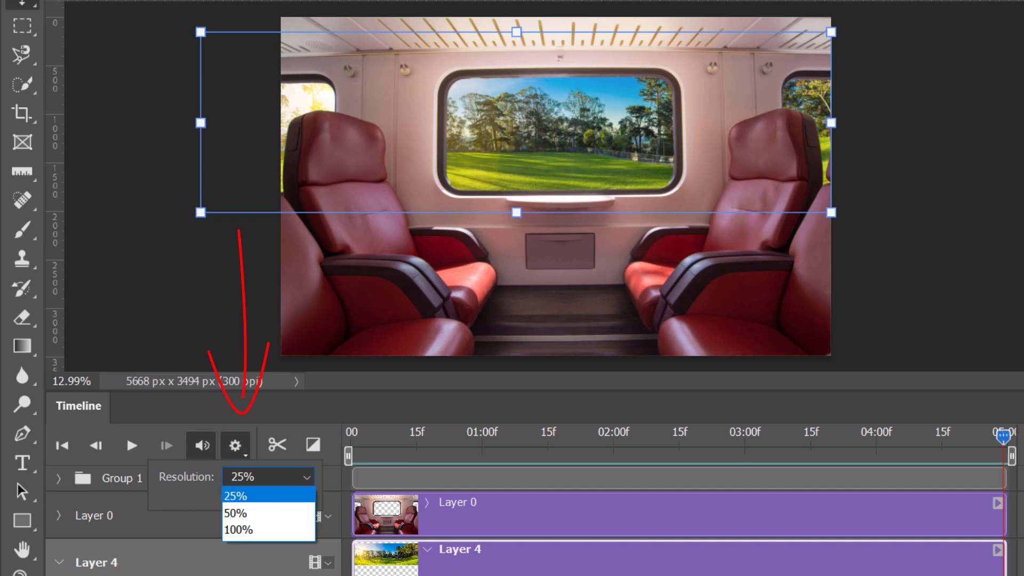
{"action": "left_click", "coordinate": [235, 513]}
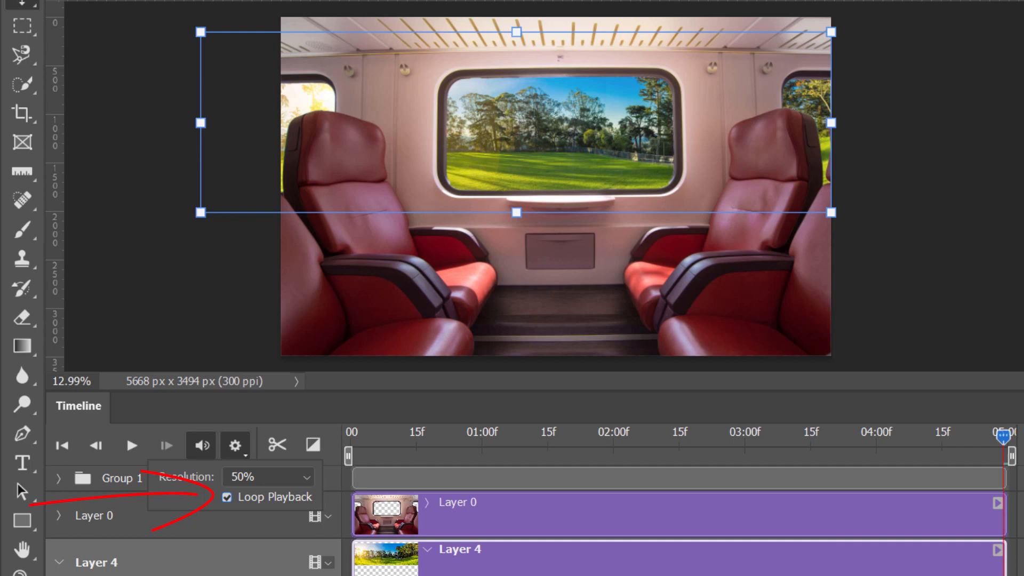
{"action": "key", "text": "space"}
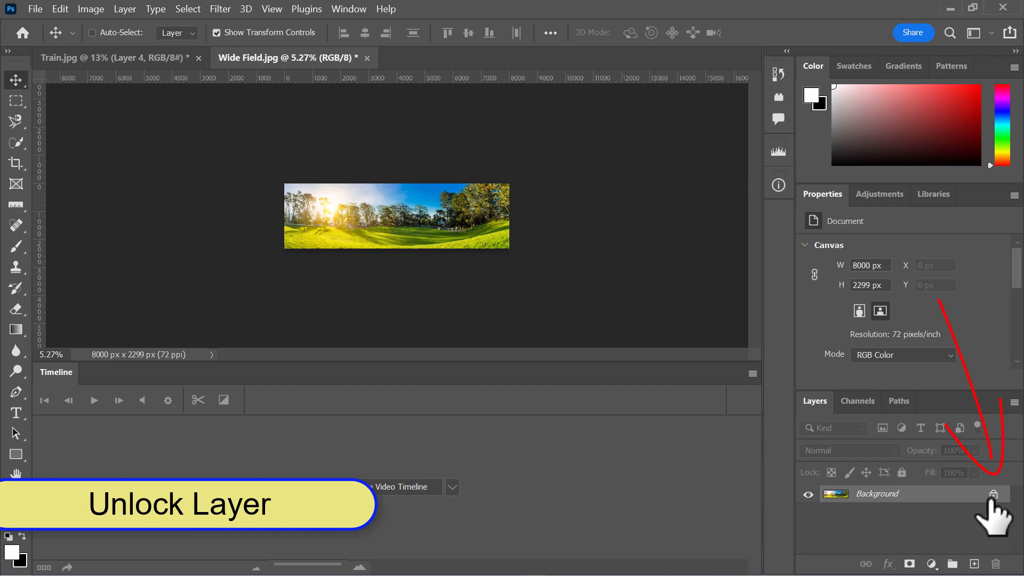
Unlock the Background layer of Wide Field.jpg and widen its canvas to 16000 pixels
{"action": "left_click", "coordinate": [993, 494]}
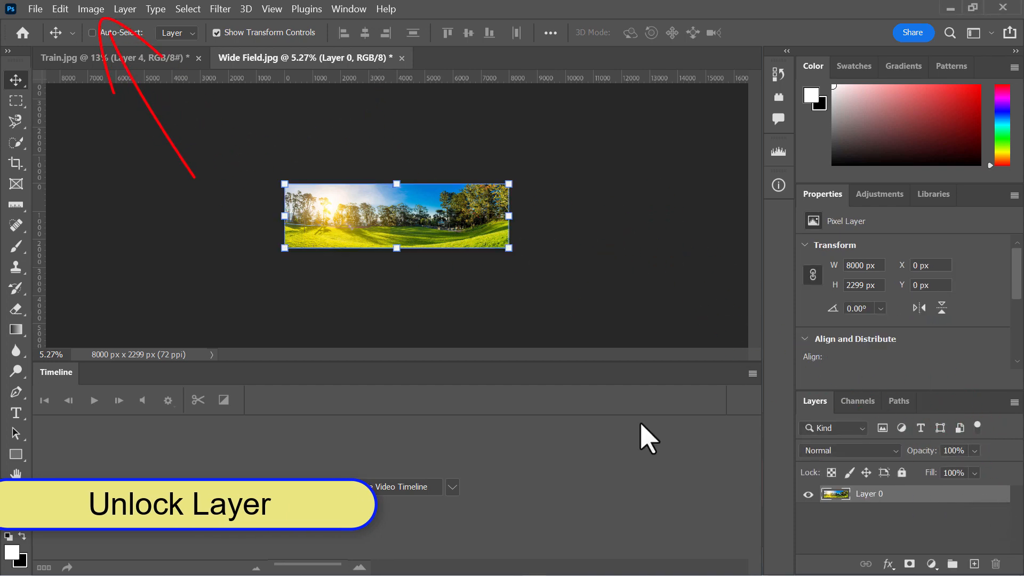
{"action": "left_click", "coordinate": [81, 11]}
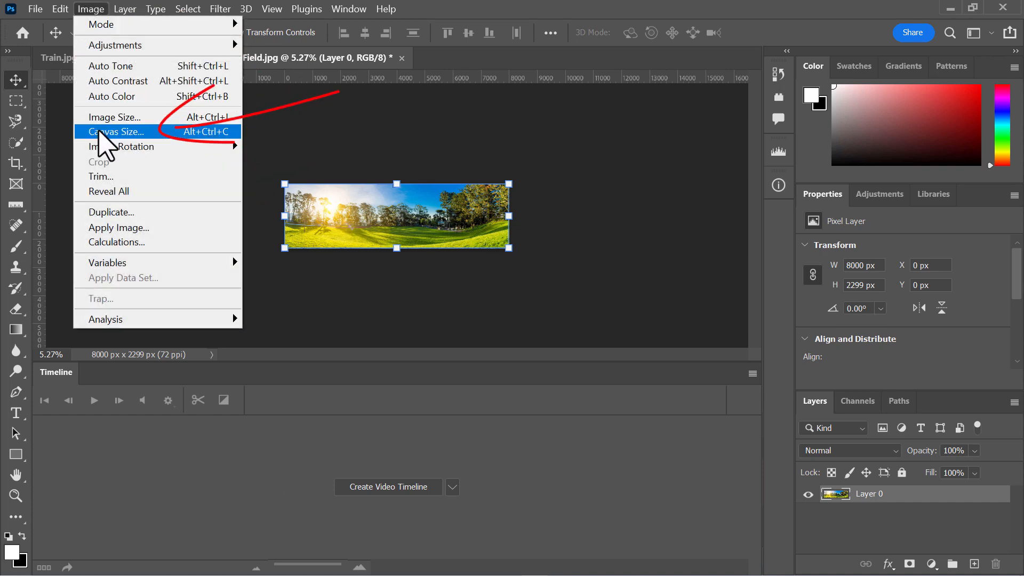
{"action": "left_click", "coordinate": [98, 133]}
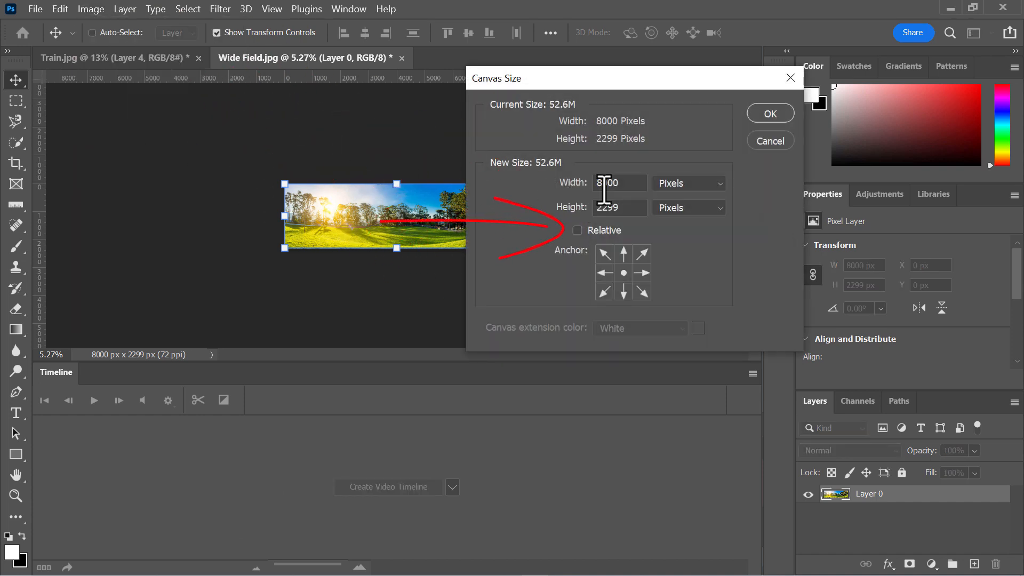
{"action": "type", "text": "1000"}
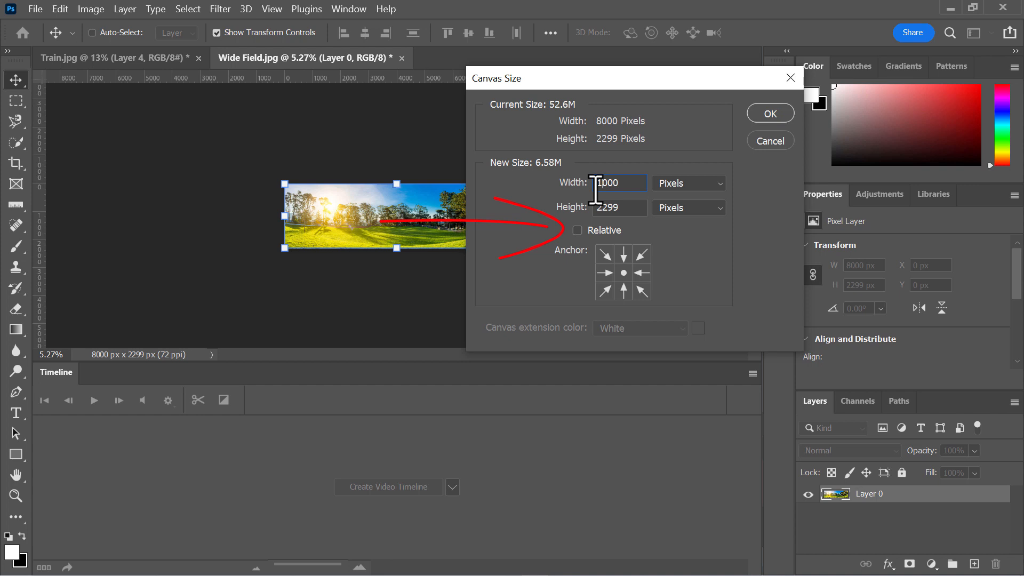
{"action": "type", "text": "6"}
{"action": "key", "text": "Return"}
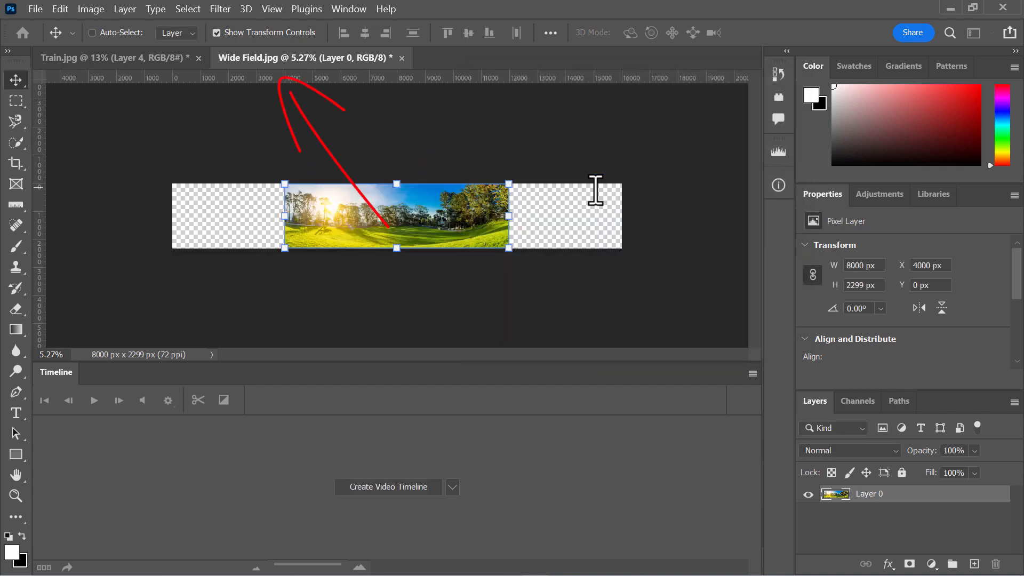
Align the landscape with the canvas's left edge and fill the empty right half with a mirrored duplicate of its layer
{"action": "left_click_drag", "start_coordinate": [401, 224], "coordinate": [293, 219]}
{"action": "left_click_drag", "start_coordinate": [941, 512], "coordinate": [974, 564]}
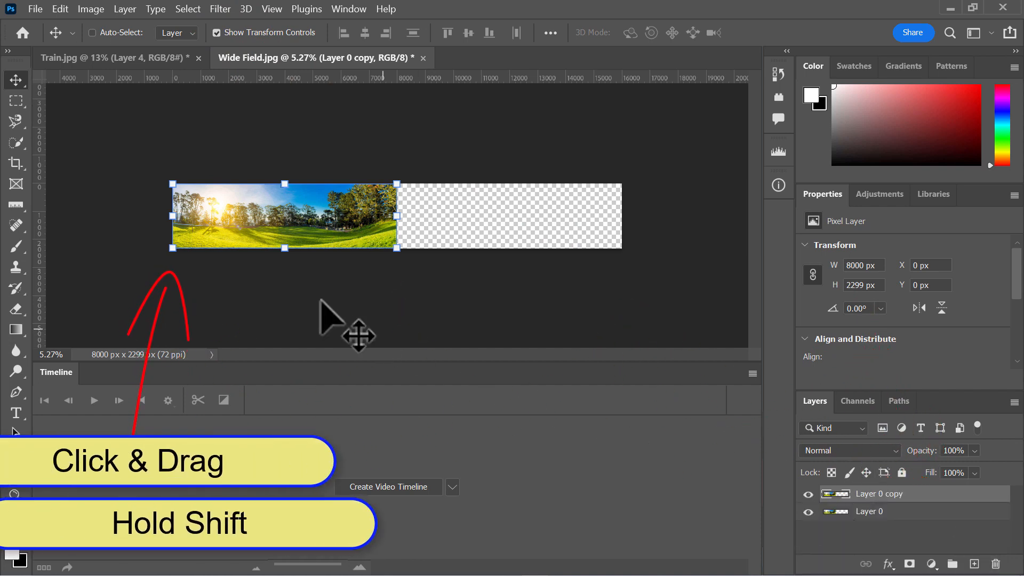
{"action": "left_click_drag", "start_coordinate": [172, 217], "coordinate": [621, 230]}
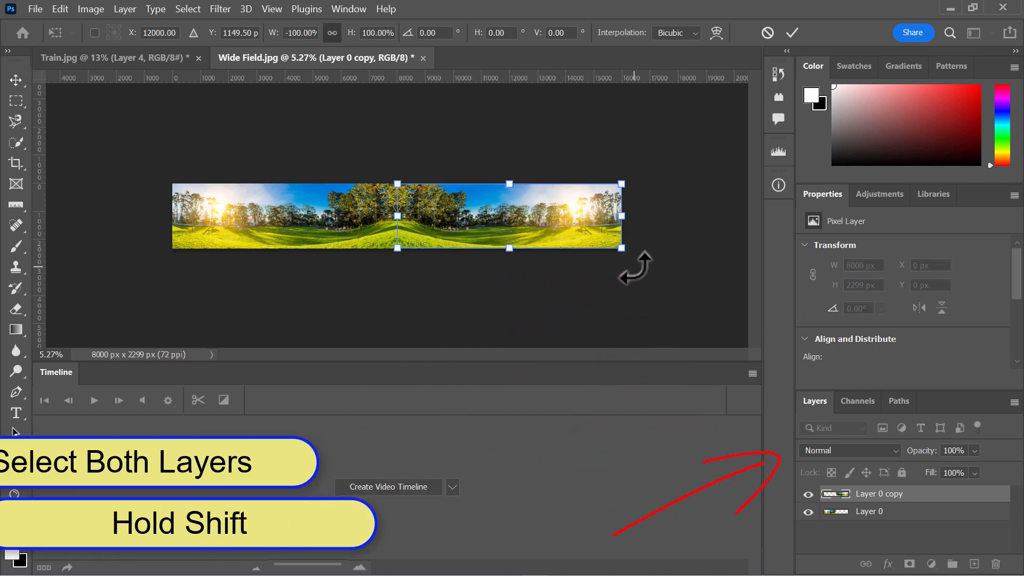
{"action": "key", "text": "Return"}
{"action": "key", "text": "Return"}
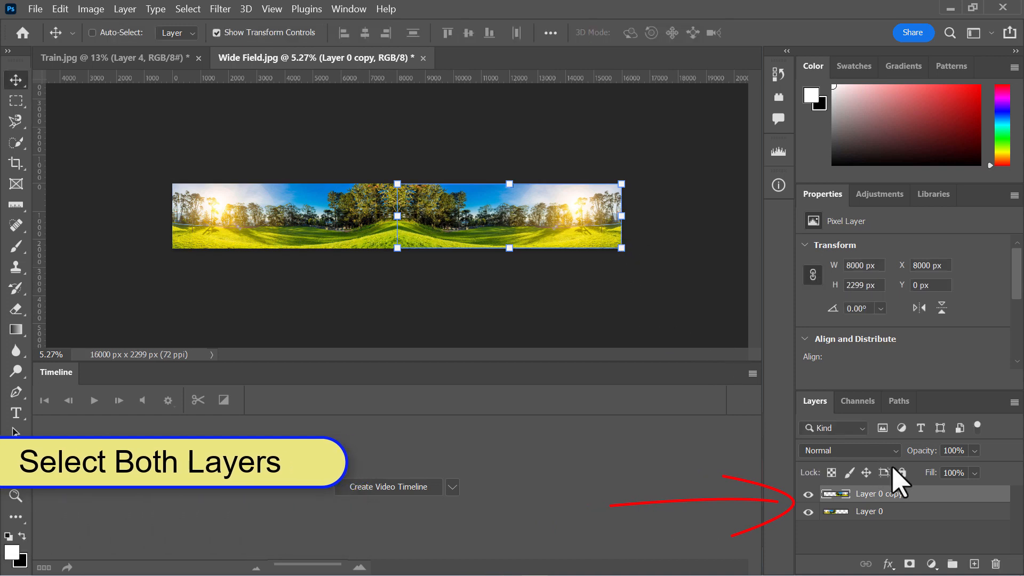
Merge Layer 0 and Layer 0 copy into a single landscape layer
{"action": "left_click", "coordinate": [916, 512], "text": "shift"}
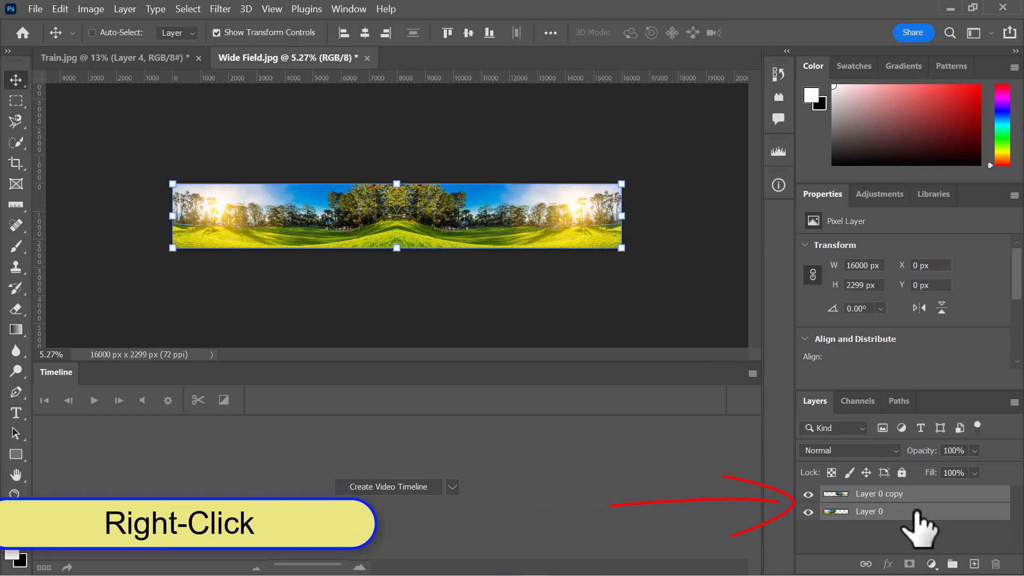
{"action": "right_click", "coordinate": [936, 506]}
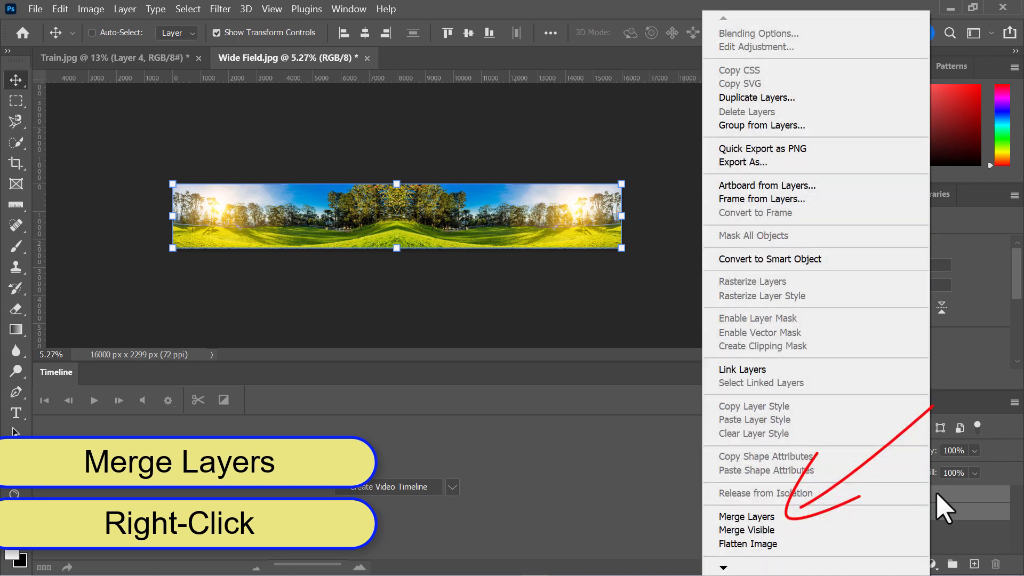
{"action": "left_click", "coordinate": [789, 516]}
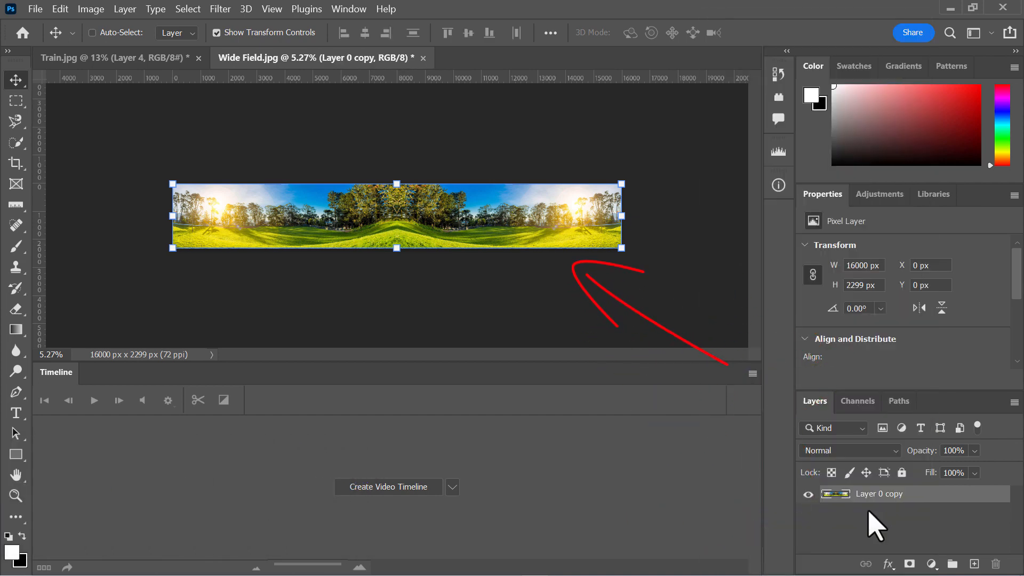
Widen the Wide Field.jpg canvas to 32000 pixels
{"action": "left_click", "coordinate": [91, 9]}
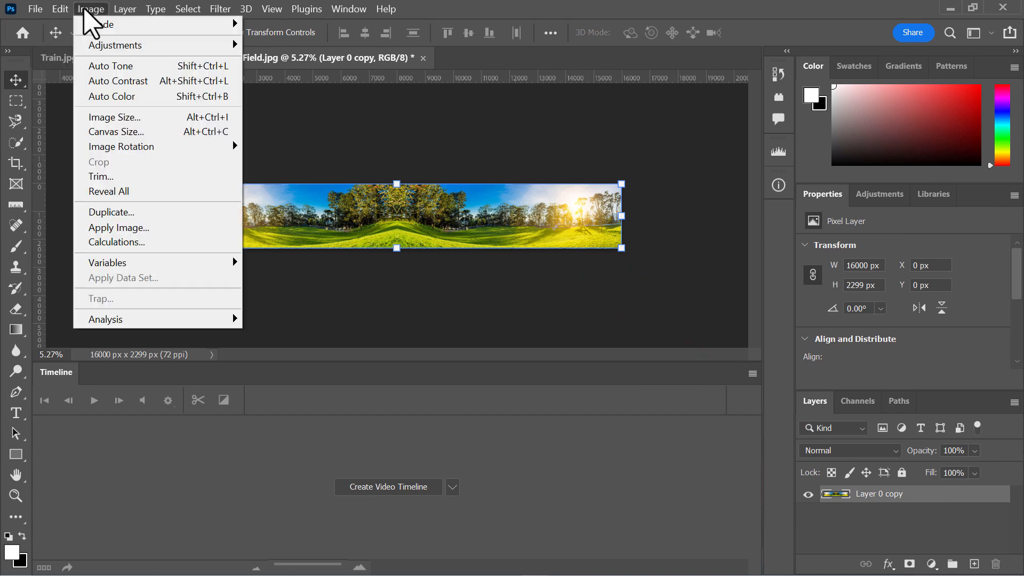
{"action": "left_click", "coordinate": [96, 133]}
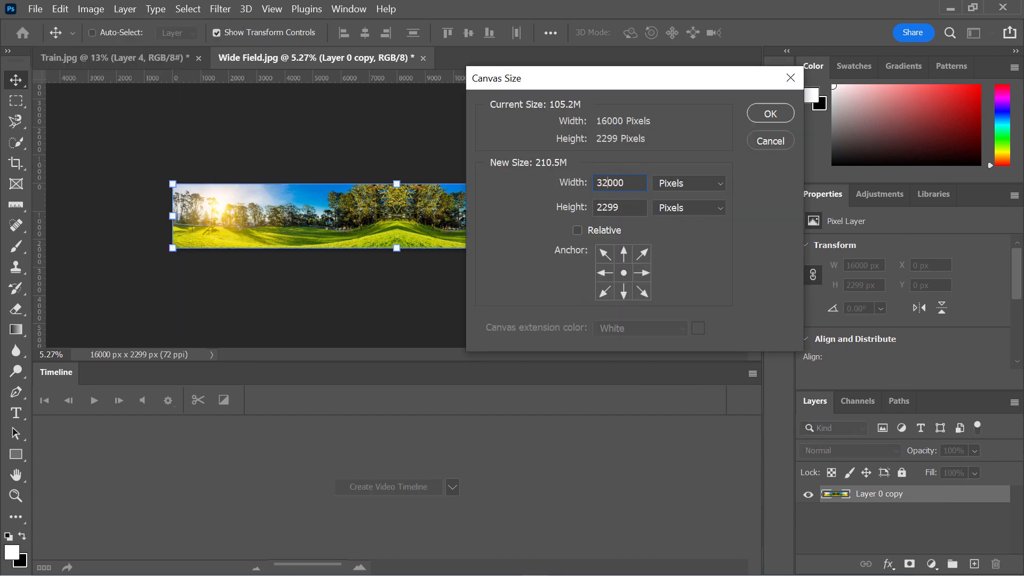
{"action": "key", "text": "Return"}
{"action": "key", "text": "ctrl+0"}
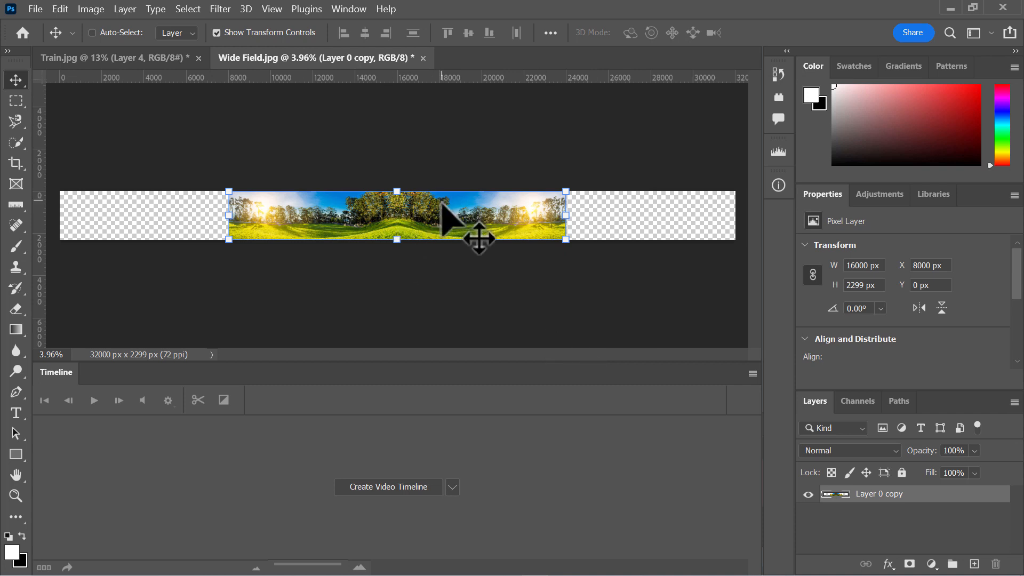
Move the merged landscape to the canvas's left edge and mirror a duplicate of it across the empty right half
{"action": "left_click_drag", "start_coordinate": [442, 203], "coordinate": [277, 219]}
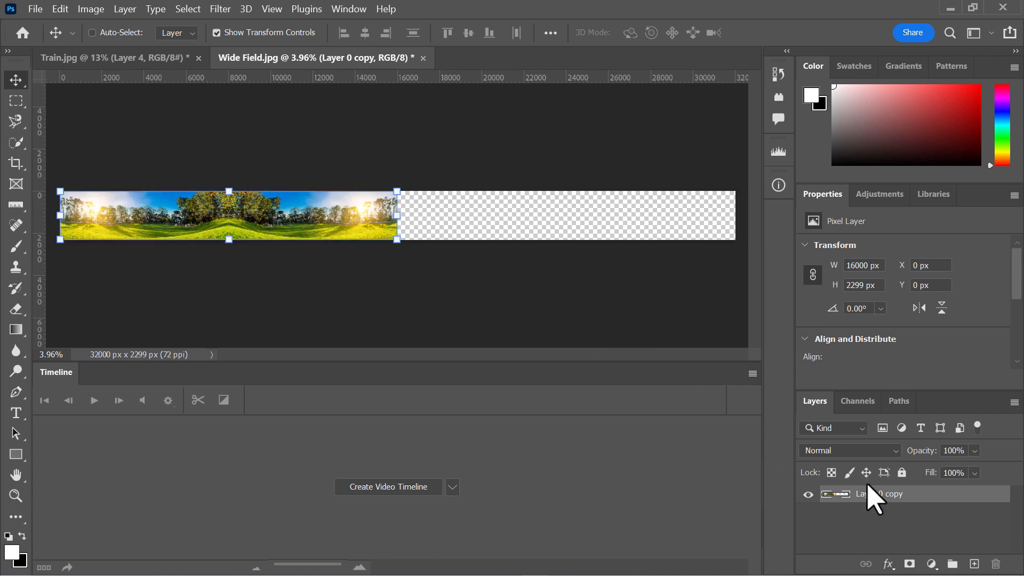
{"action": "left_click_drag", "start_coordinate": [875, 499], "coordinate": [974, 564]}
{"action": "key", "text": "ctrl+t"}
{"action": "left_click_drag", "start_coordinate": [60, 215], "coordinate": [735, 233]}
{"action": "key", "text": "Return"}
Merge the mirrored duplicate and the original into one 32000 px wide landscape layer
{"action": "left_click", "coordinate": [937, 513], "text": "shift"}
{"action": "right_click", "coordinate": [940, 513]}
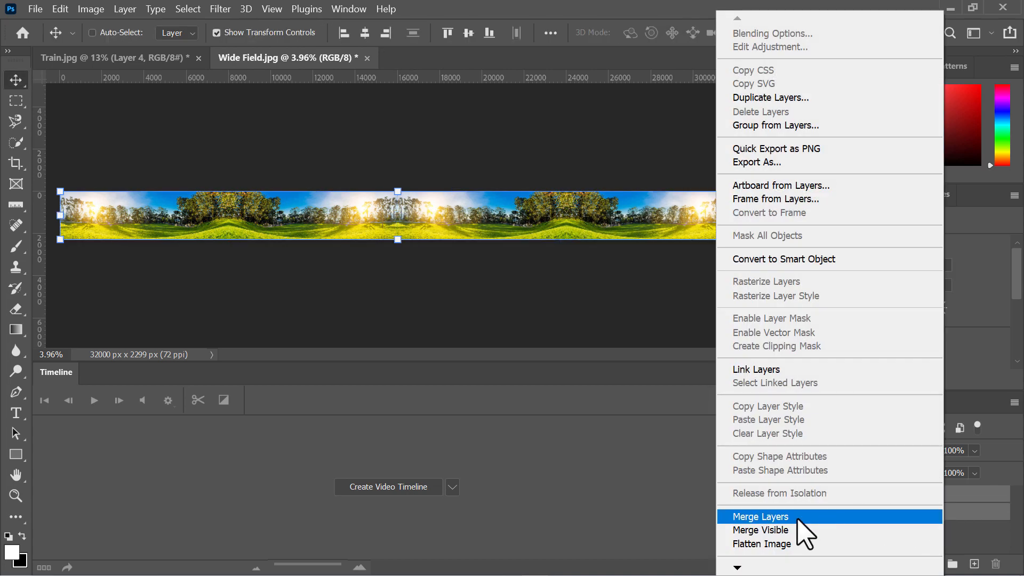
{"action": "left_click", "coordinate": [798, 519]}
Copy the extended landscape layer into Train.jpg, between Layer 0 and Layer 4
{"action": "left_click_drag", "start_coordinate": [268, 220], "coordinate": [270, 142]}
{"action": "left_click_drag", "start_coordinate": [306, 176], "coordinate": [314, 182]}
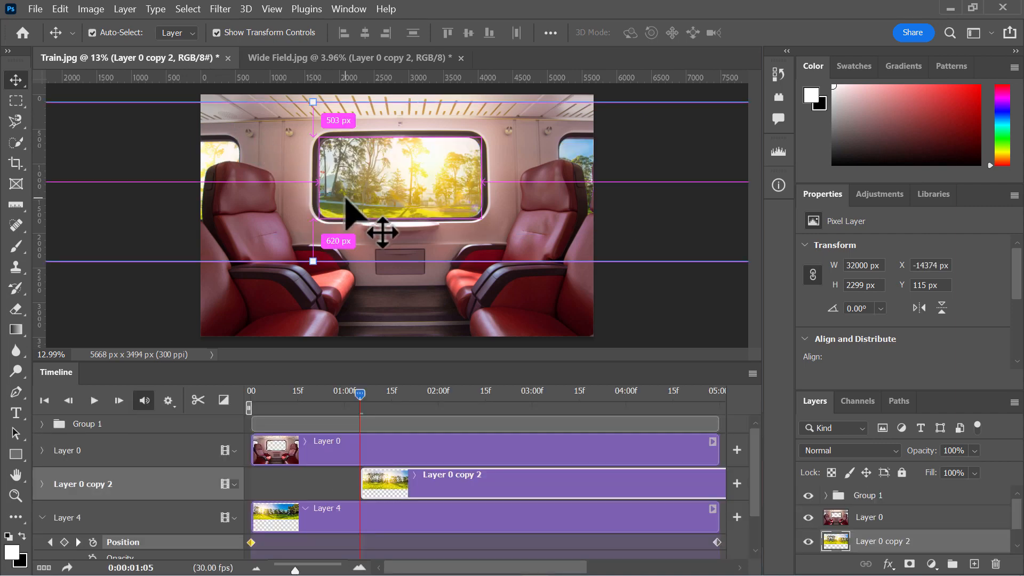
{"action": "key", "text": "ctrl+0"}
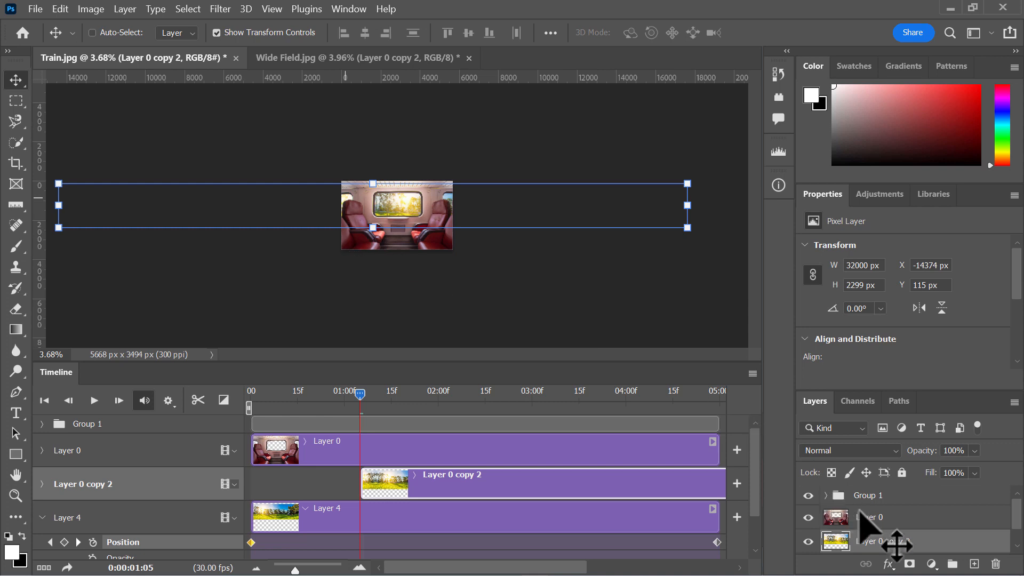
Delete the old Layer 4 landscape from Train.jpg
{"action": "scroll", "coordinate": [902, 541], "scroll_direction": "down", "scroll_amount": 1}
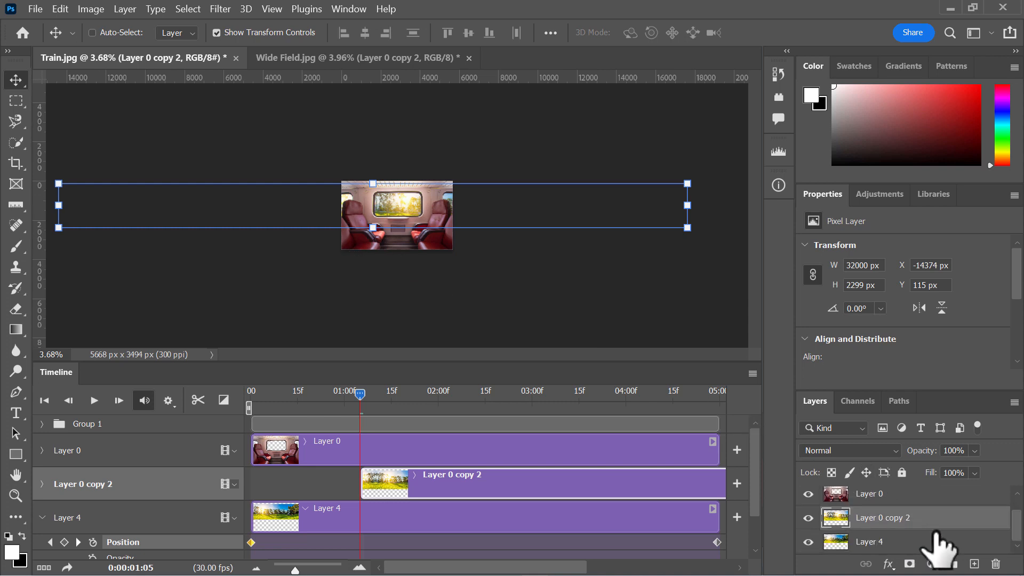
{"action": "left_click", "coordinate": [905, 542]}
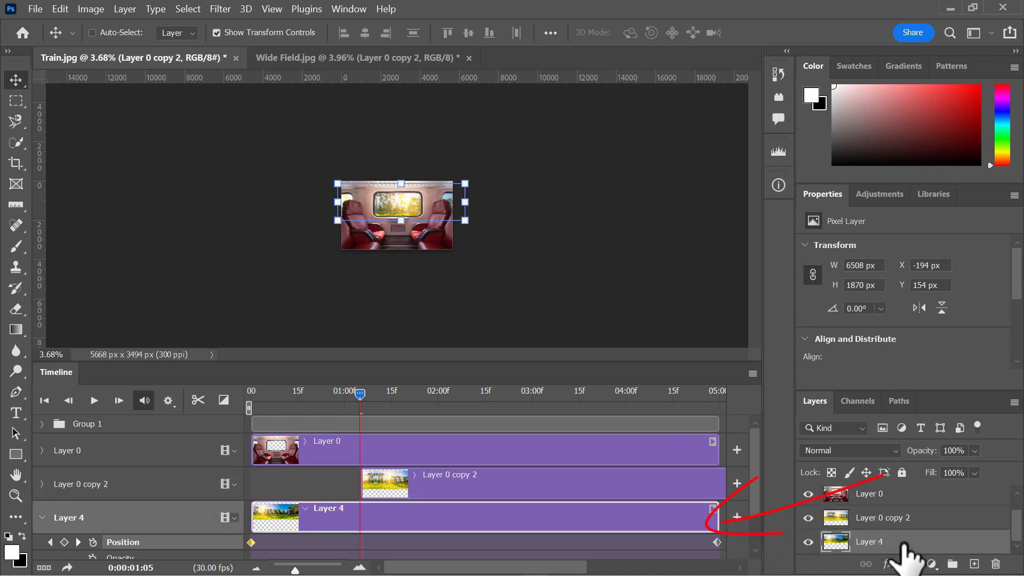
{"action": "left_click", "coordinate": [995, 563]}
{"action": "left_click", "coordinate": [472, 246]}
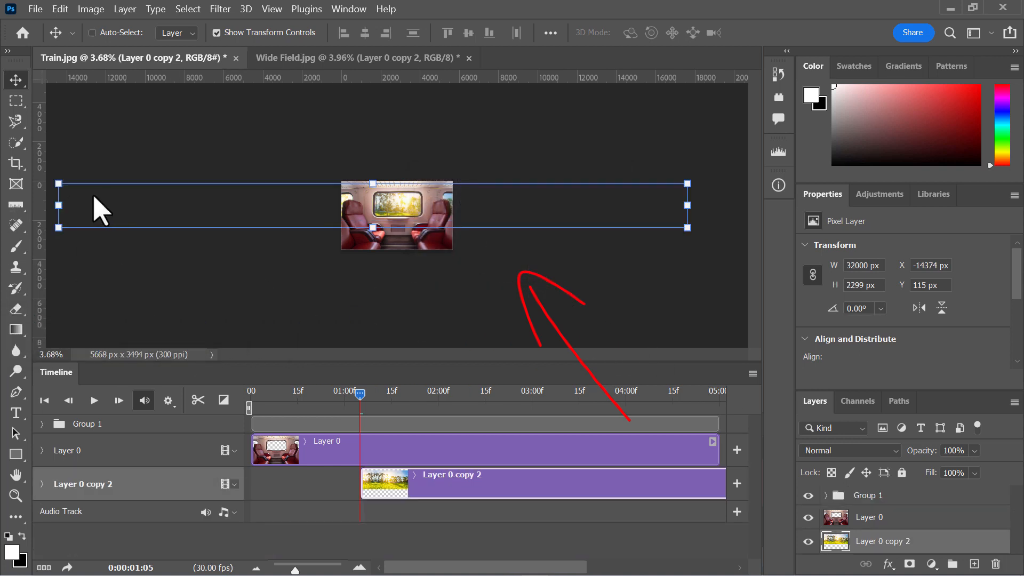
Move the extended landscape to X 0 px, Y 0 px, aligning its top-left corner with the train image's
{"action": "left_click_drag", "start_coordinate": [99, 208], "coordinate": [347, 208]}
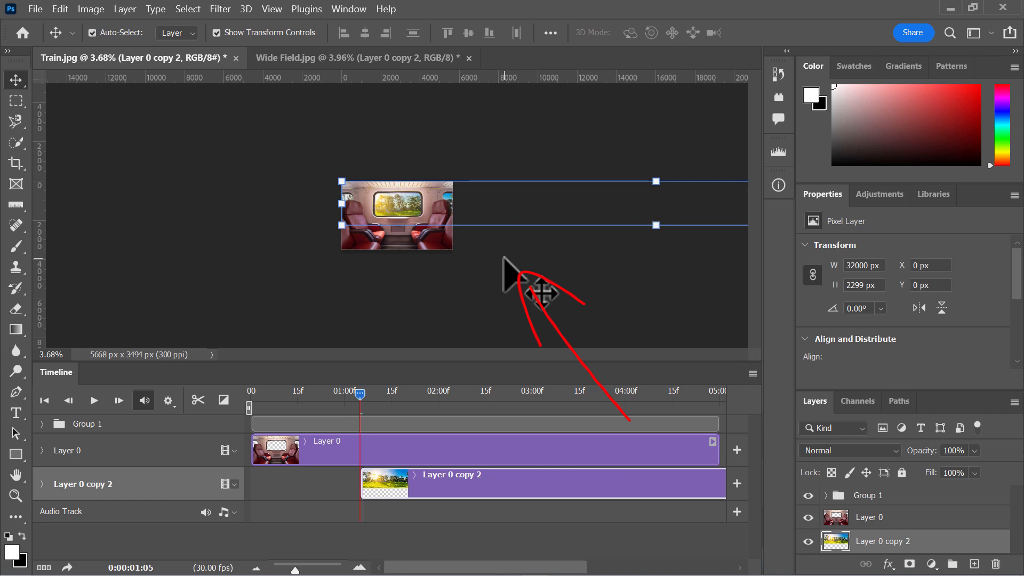
{"action": "key", "text": "ctrl+minus"}
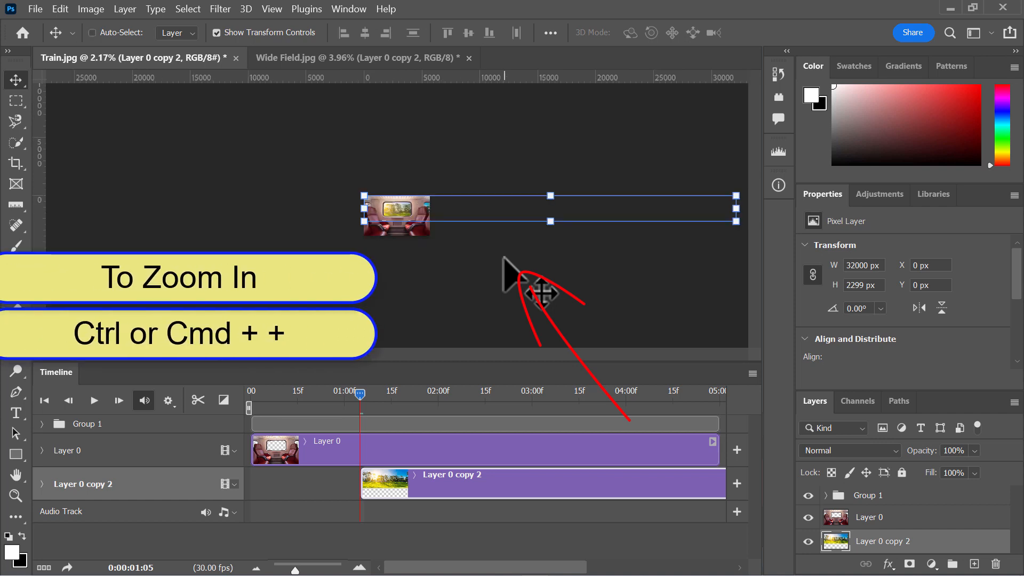
{"action": "key", "text": "ctrl+plus"}
{"action": "key", "text": "ctrl+plus"}
{"action": "key", "text": "ctrl+plus"}
{"action": "key", "text": "ctrl+plus"}
{"action": "key", "text": "ctrl+plus"}
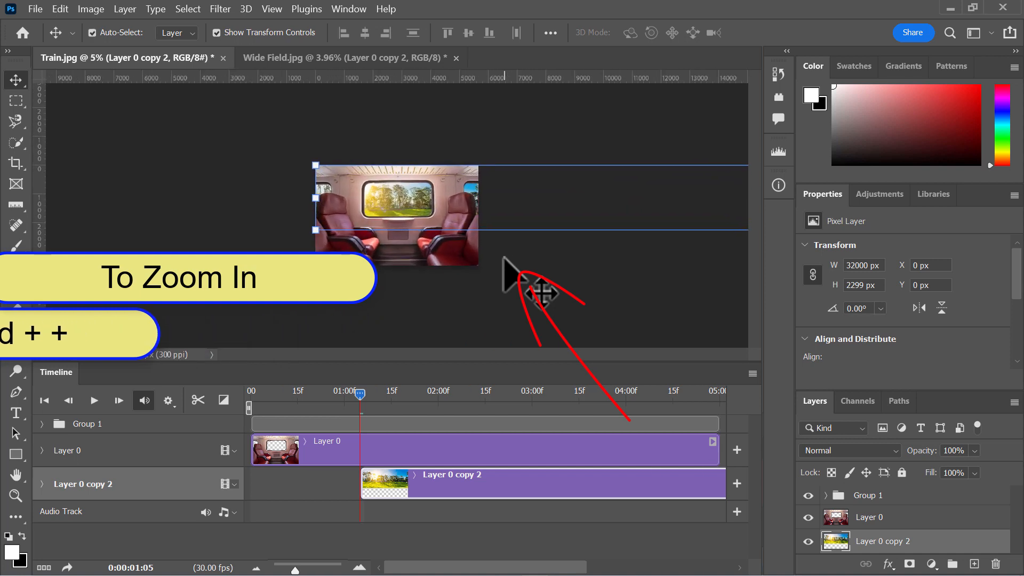
{"action": "key", "text": "ctrl+plus"}
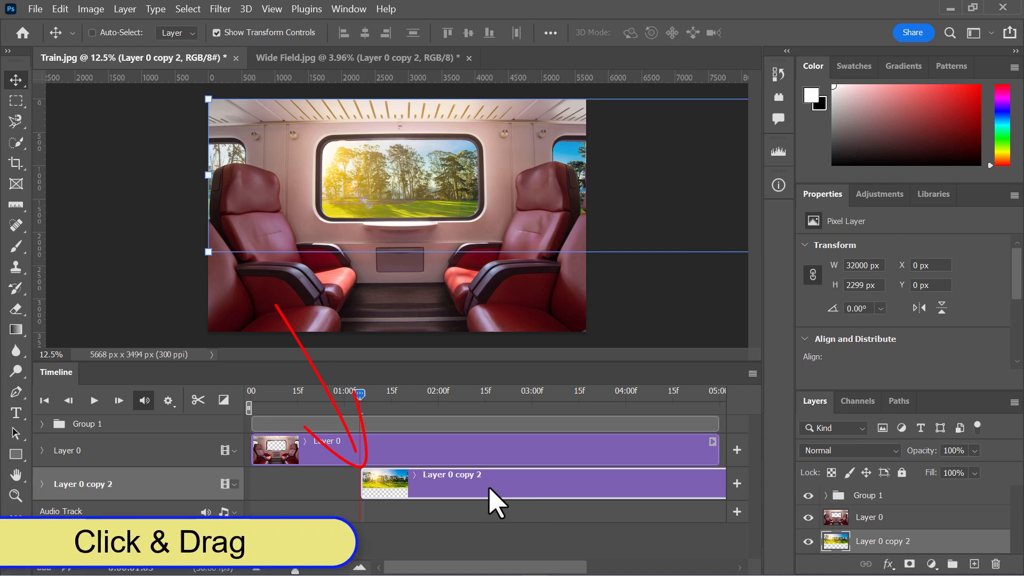
Shift the Layer 0 copy 2 clip to the timeline's start and enable Position keyframing at 0:00:00:00
{"action": "left_click_drag", "start_coordinate": [457, 497], "coordinate": [360, 480]}
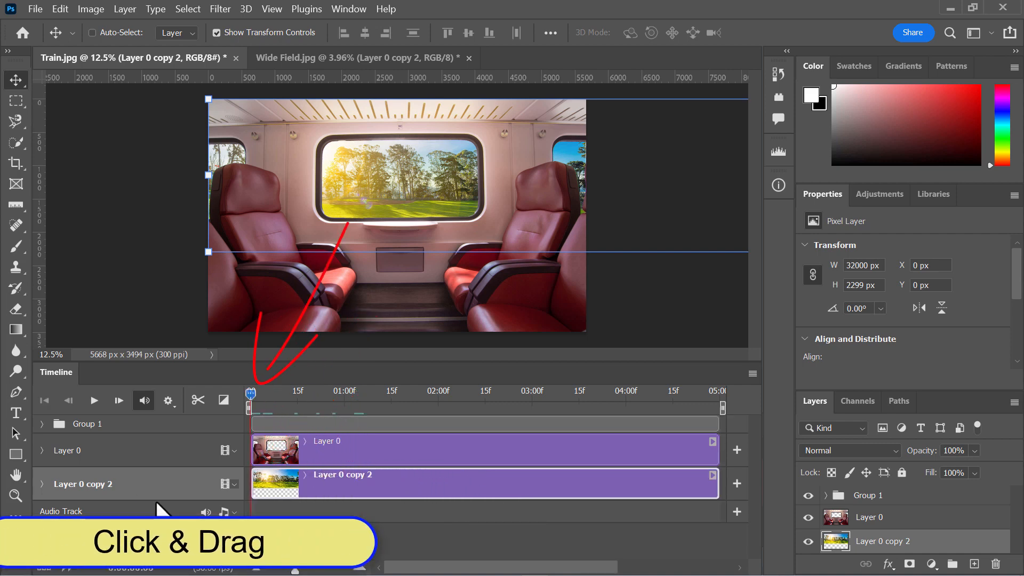
{"action": "left_click", "coordinate": [42, 484]}
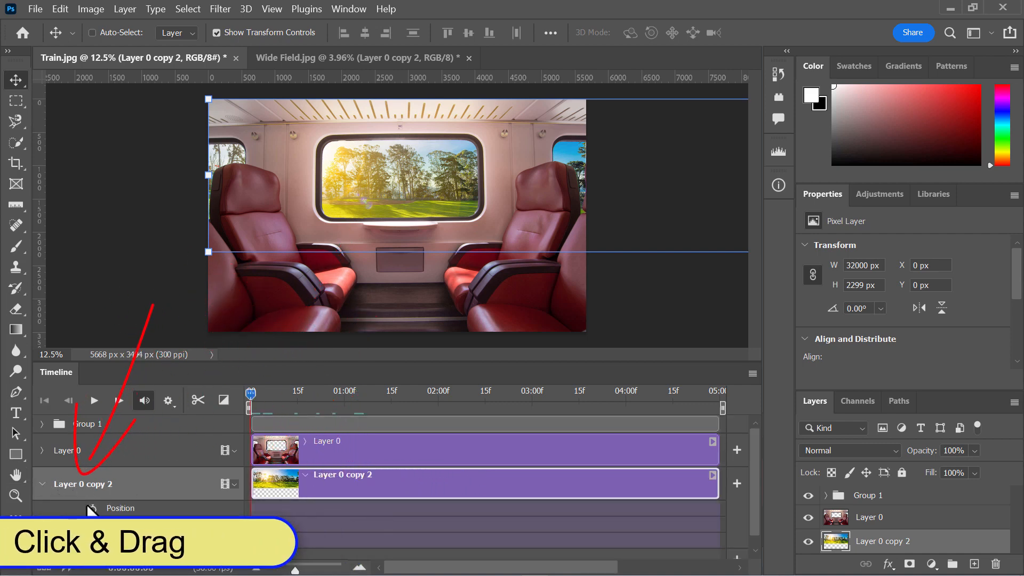
{"action": "left_click", "coordinate": [93, 508]}
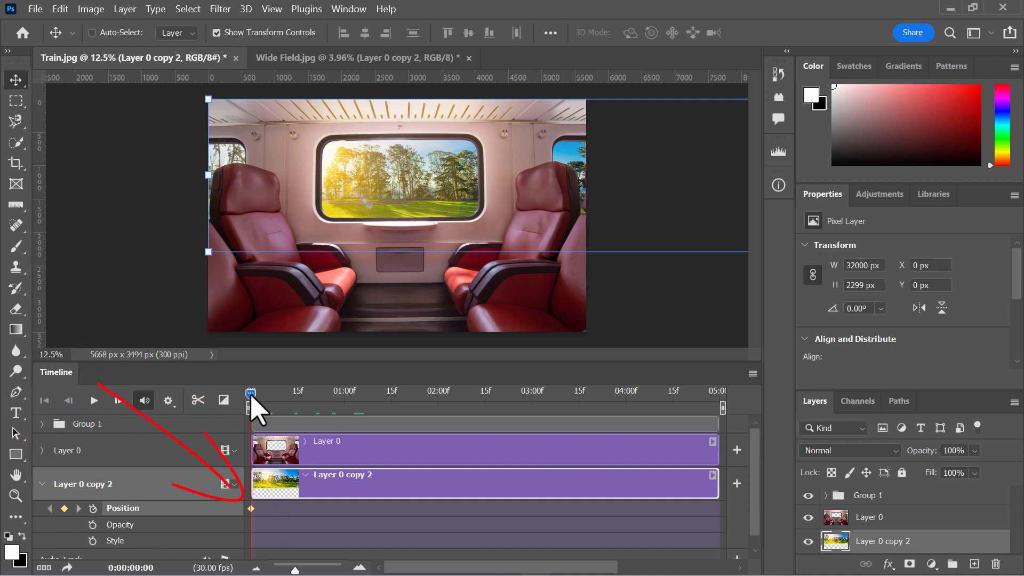
Set the playhead to 0:00:04:29 and shift the extended landscape left to X -26037 px, keeping Y at 0 px
{"action": "left_click_drag", "start_coordinate": [251, 393], "coordinate": [712, 420]}
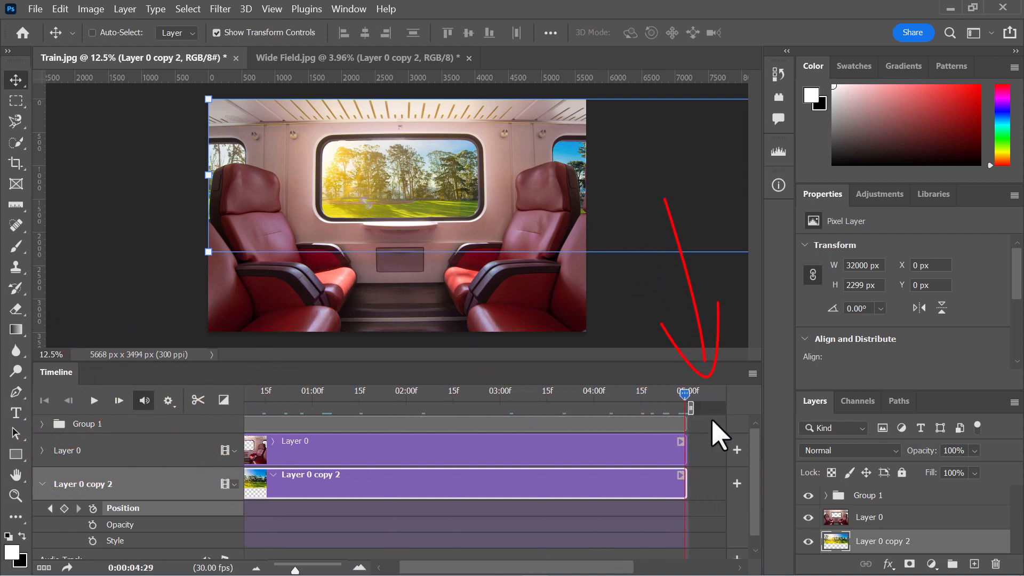
{"action": "key", "text": "ctrl"}
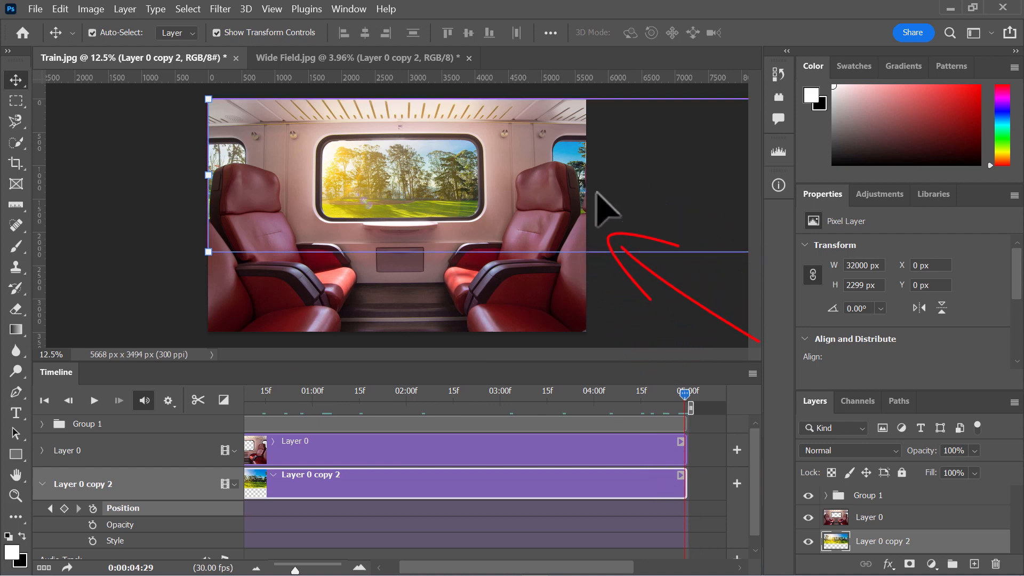
{"action": "key", "text": "ctrl+0"}
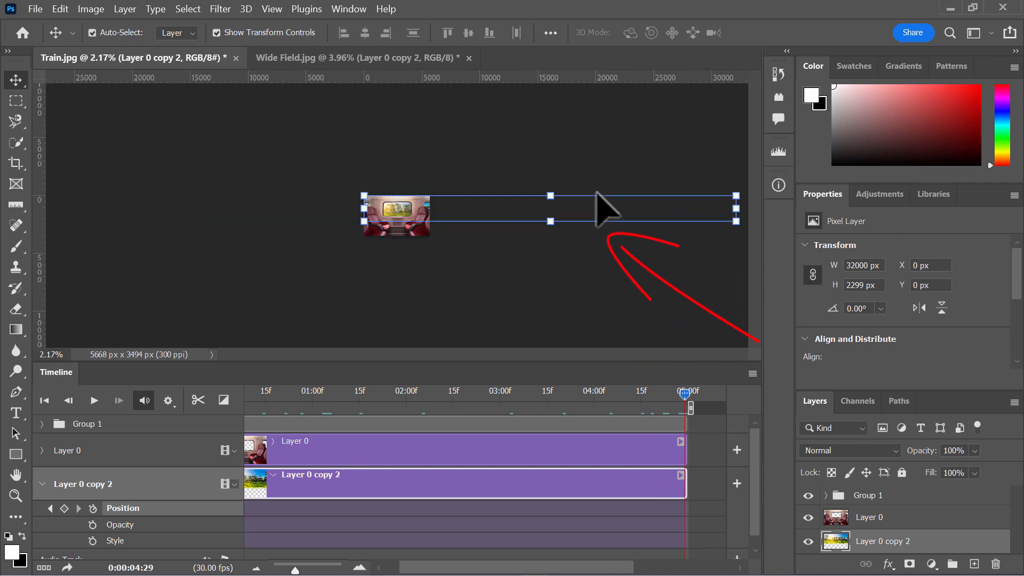
{"action": "key", "text": "ctrl+minus"}
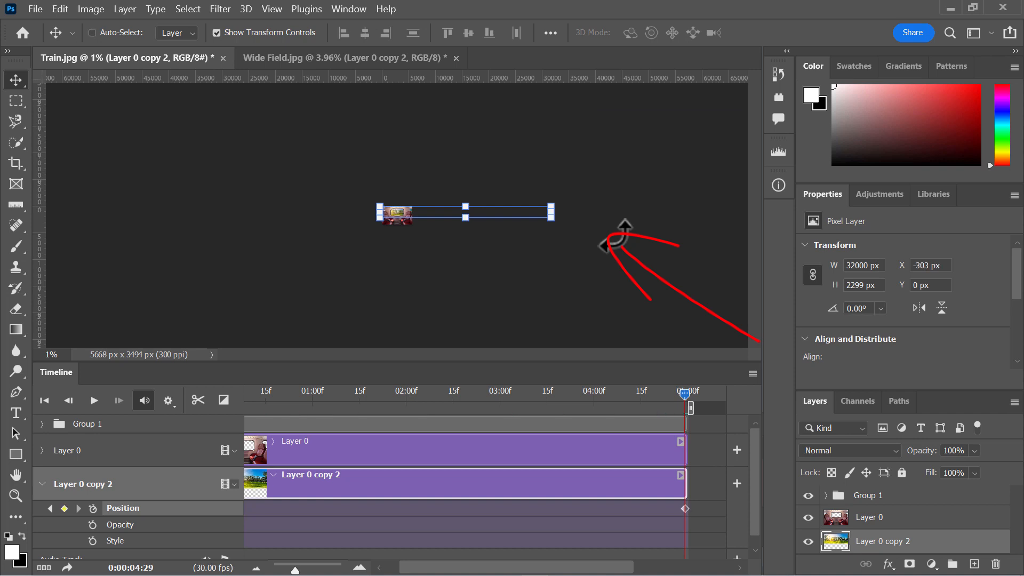
{"action": "key", "text": "ctrl+minus"}
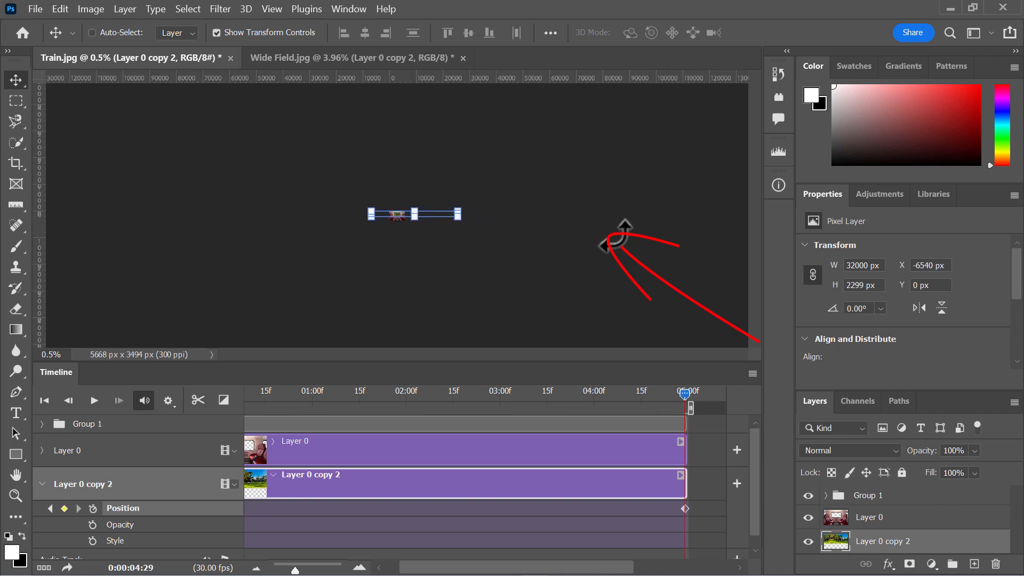
{"action": "key", "text": "shift+Left"}
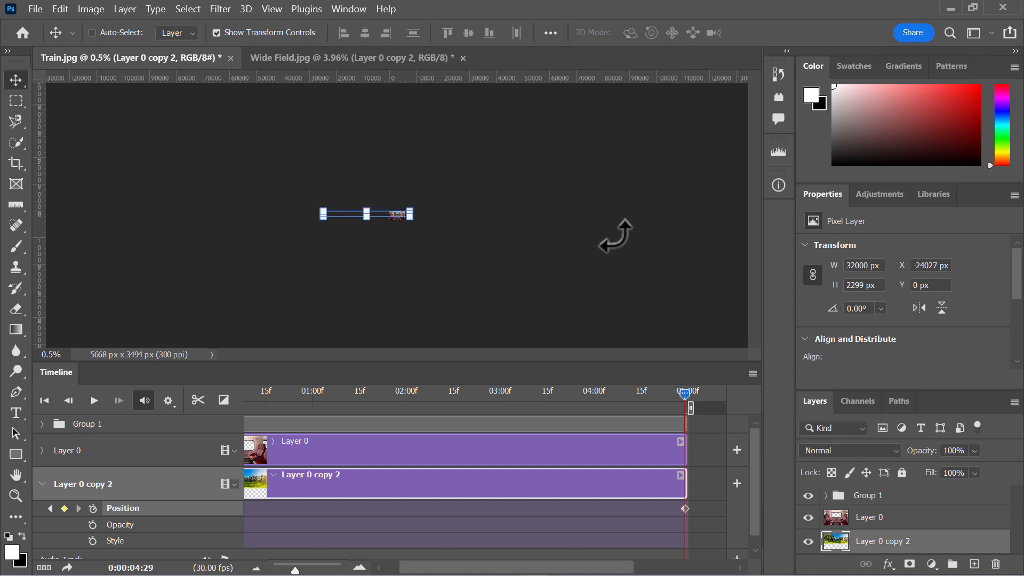
{"action": "key", "text": "Left"}
{"action": "key", "text": "Left"}
{"action": "key", "text": "ctrl+plus"}
{"action": "key", "text": "ctrl+plus"}
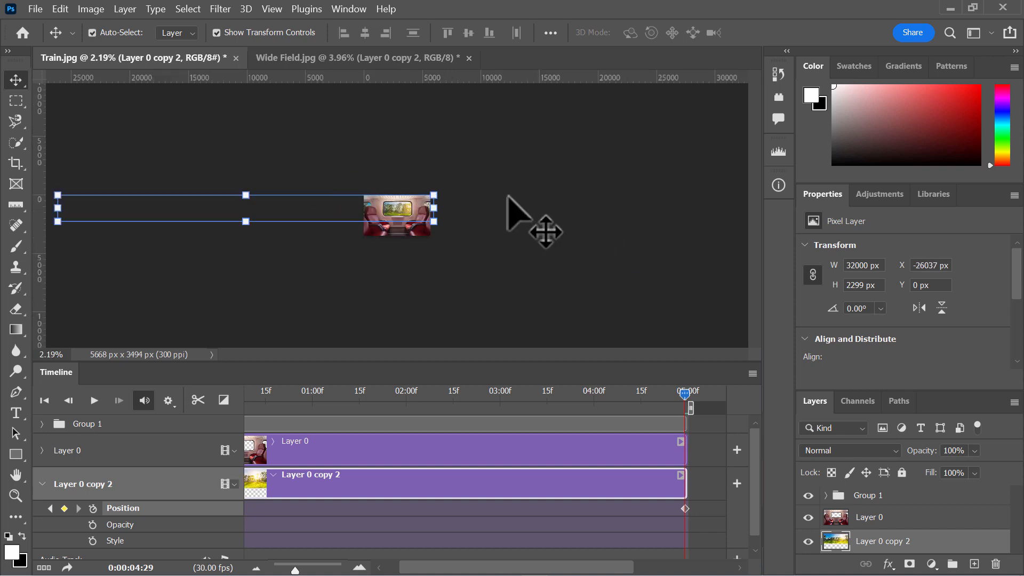
Nudge the extended landscape left to X -26317 px, bringing its right edge to the train image's right edge
{"action": "key", "text": "ctrl+plus"}
{"action": "key", "text": "ctrl+plus"}
{"action": "key", "text": "Left"}
{"action": "key", "text": "Left"}
{"action": "key", "text": "ctrl+plus"}
{"action": "key", "text": "ctrl+plus"}
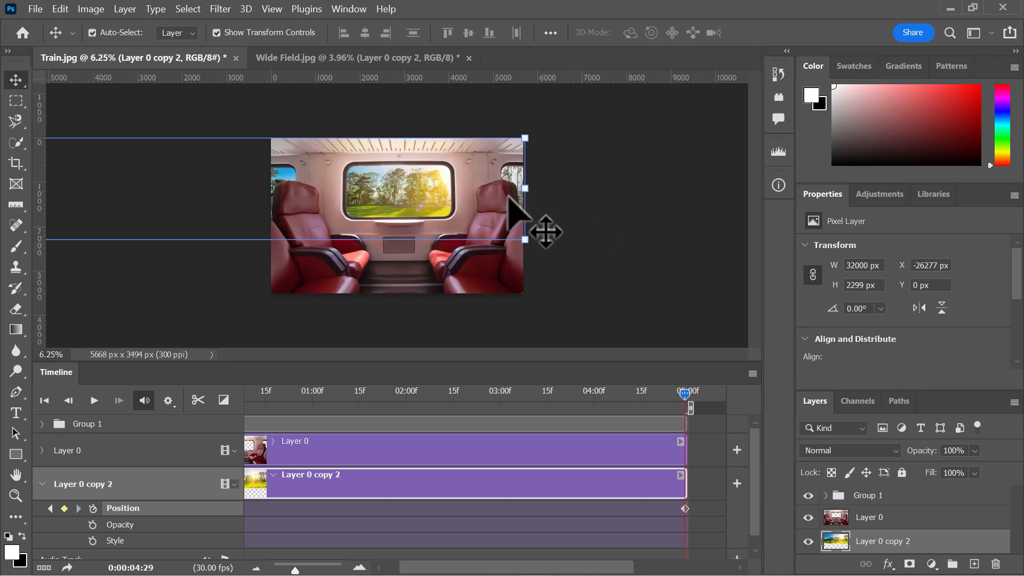
{"action": "key", "text": "Left"}
Extend the Layer 0 copy 2 and Layer 0 clips to about 0:00:08:05 and move the landscape's second Position keyframe to their new end
{"action": "left_click_drag", "start_coordinate": [584, 566], "coordinate": [661, 573]}
{"action": "left_click_drag", "start_coordinate": [521, 483], "coordinate": [757, 496]}
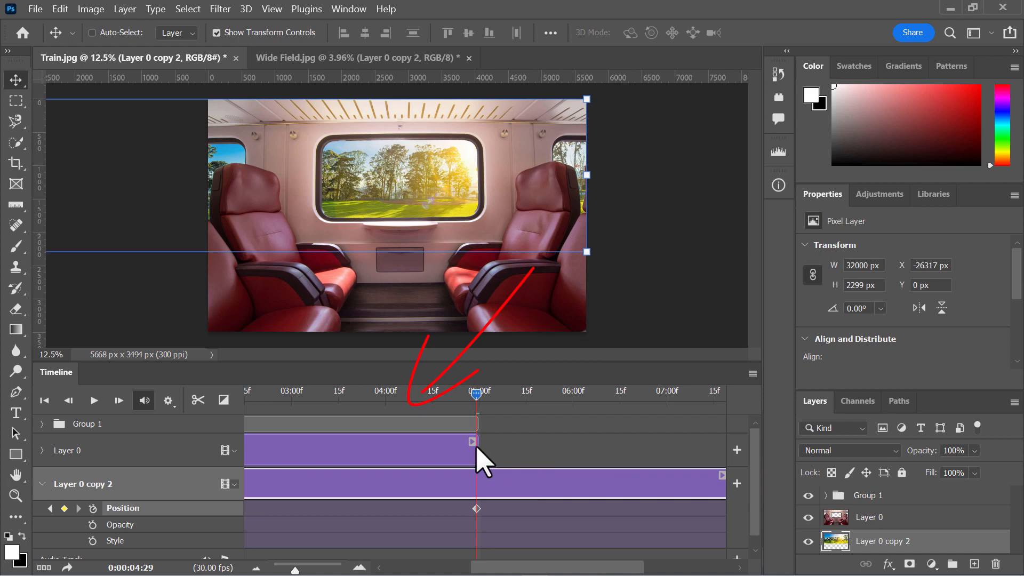
{"action": "left_click_drag", "start_coordinate": [476, 451], "coordinate": [709, 488]}
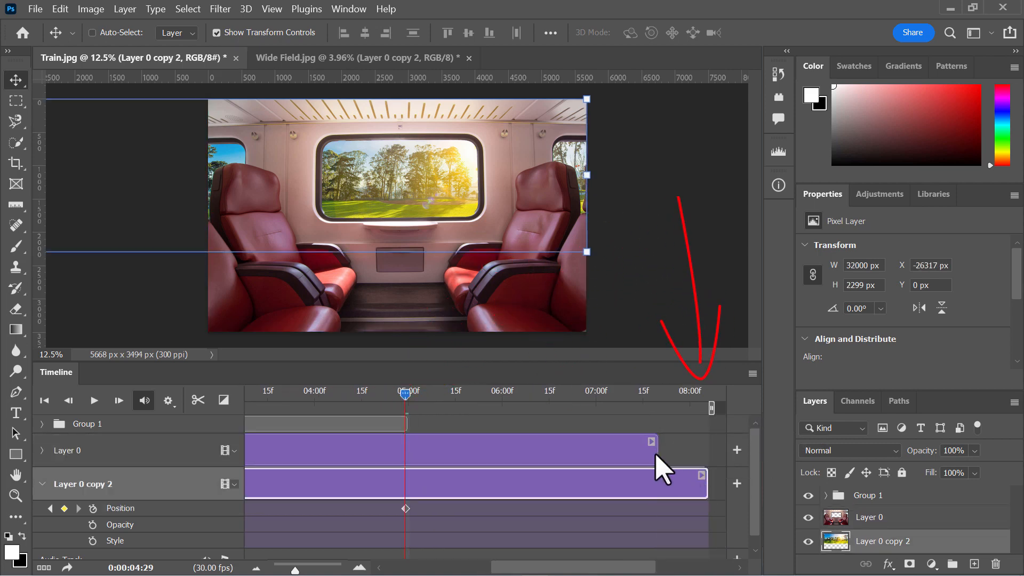
{"action": "left_click_drag", "start_coordinate": [658, 460], "coordinate": [708, 459]}
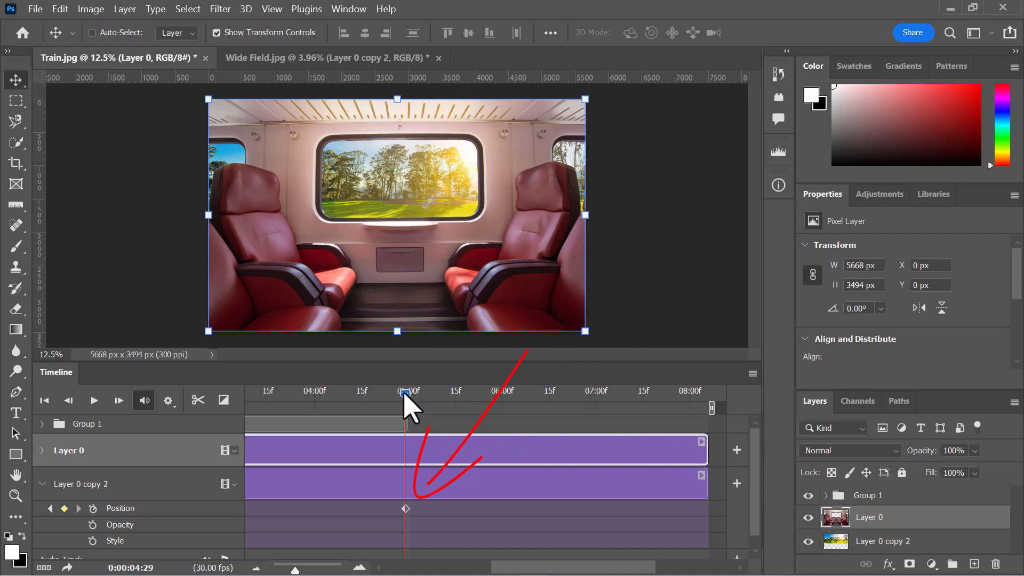
{"action": "left_click_drag", "start_coordinate": [405, 394], "coordinate": [708, 419]}
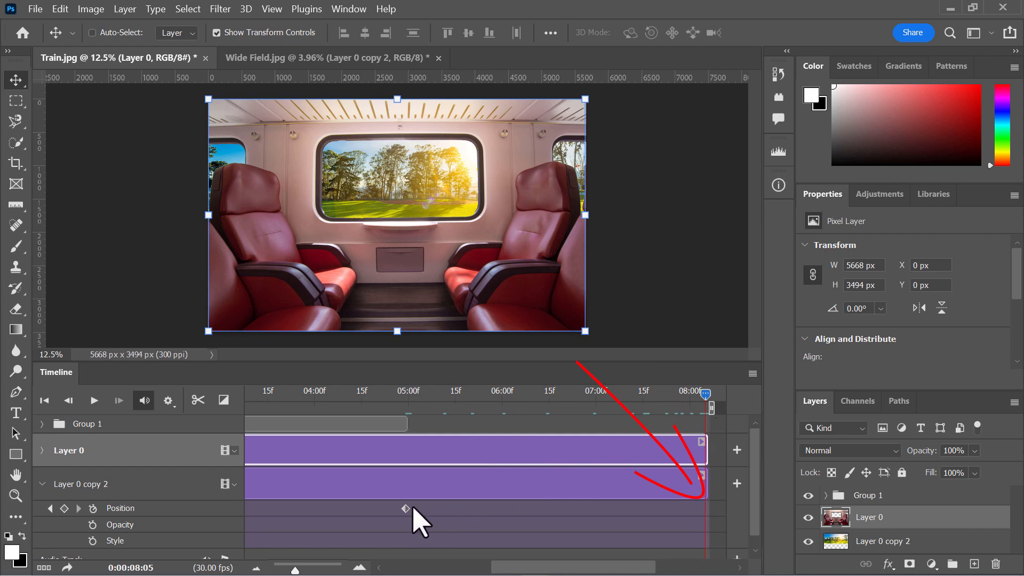
{"action": "left_click_drag", "start_coordinate": [406, 508], "coordinate": [701, 518]}
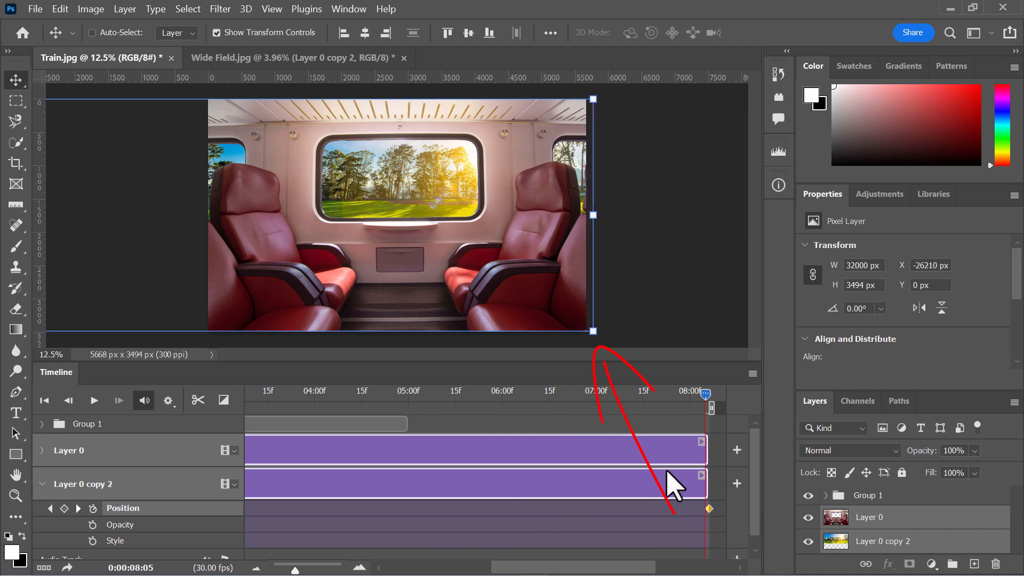
Preview the animation and set the work area to end at 0:00:06:17
{"action": "left_click", "coordinate": [93, 400]}
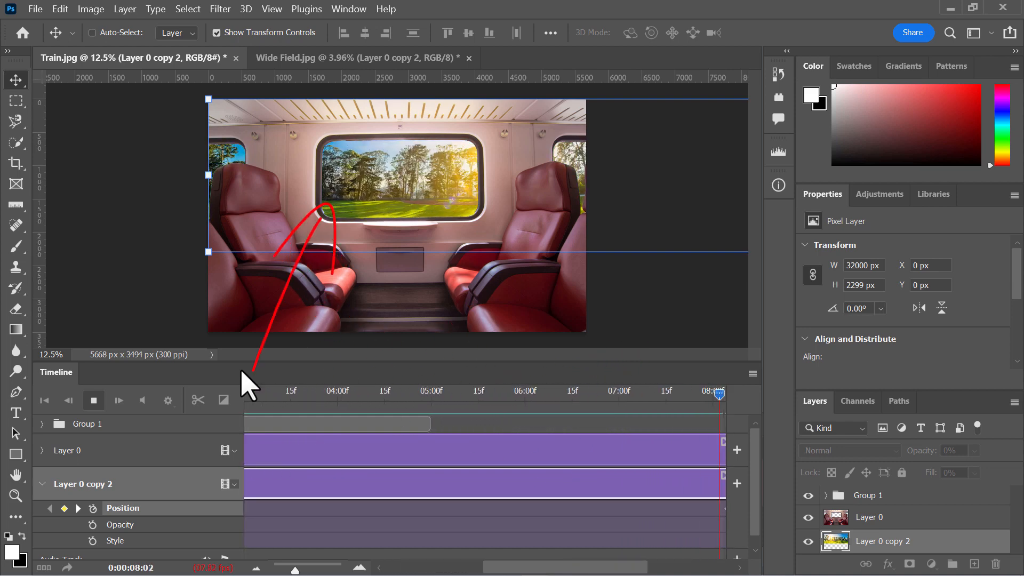
{"action": "key", "text": "space"}
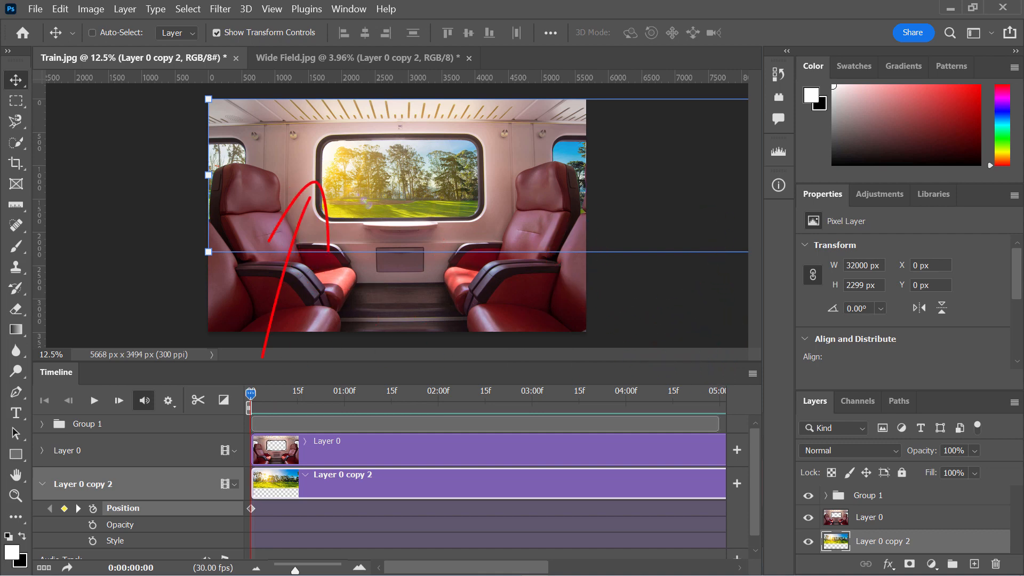
{"action": "left_click_drag", "start_coordinate": [250, 393], "coordinate": [721, 394]}
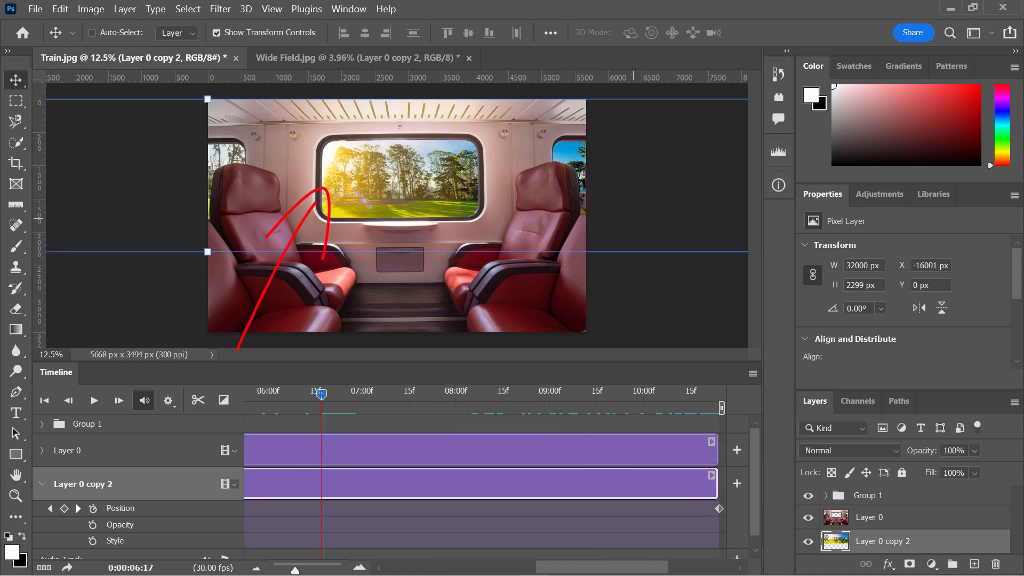
{"action": "left_click_drag", "start_coordinate": [721, 408], "coordinate": [324, 408]}
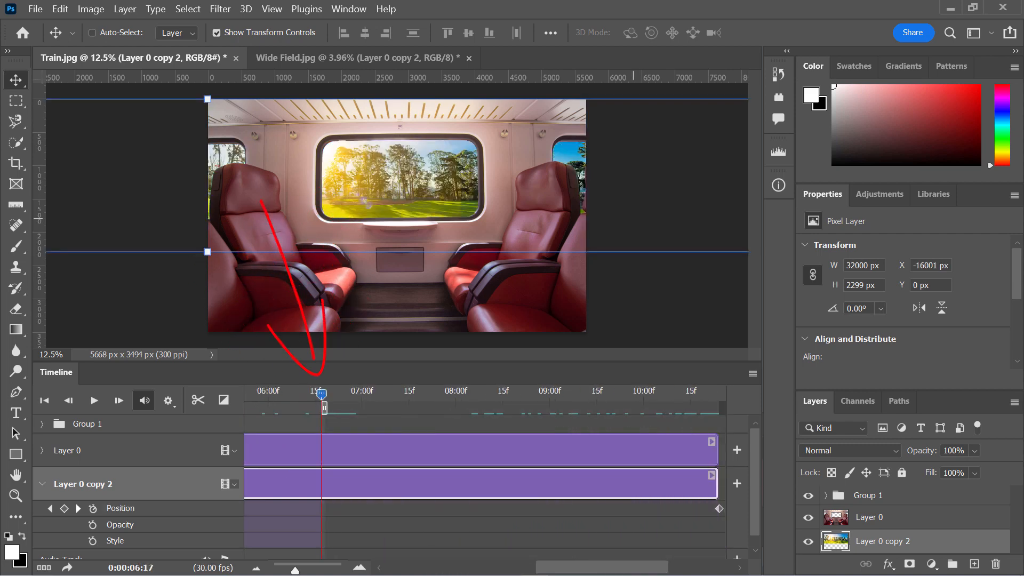
Duplicate Group 1 and shift the original group's clip to start at about 0:00:04:26, overlapping the end of the copy
{"action": "left_click_drag", "start_coordinate": [603, 566], "coordinate": [450, 567]}
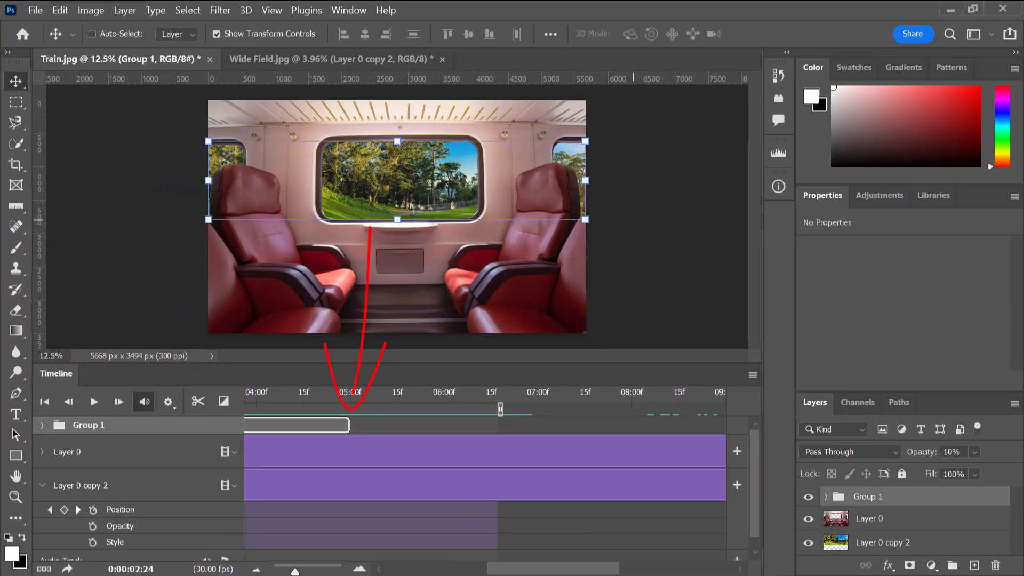
{"action": "left_click_drag", "start_coordinate": [349, 425], "coordinate": [498, 425]}
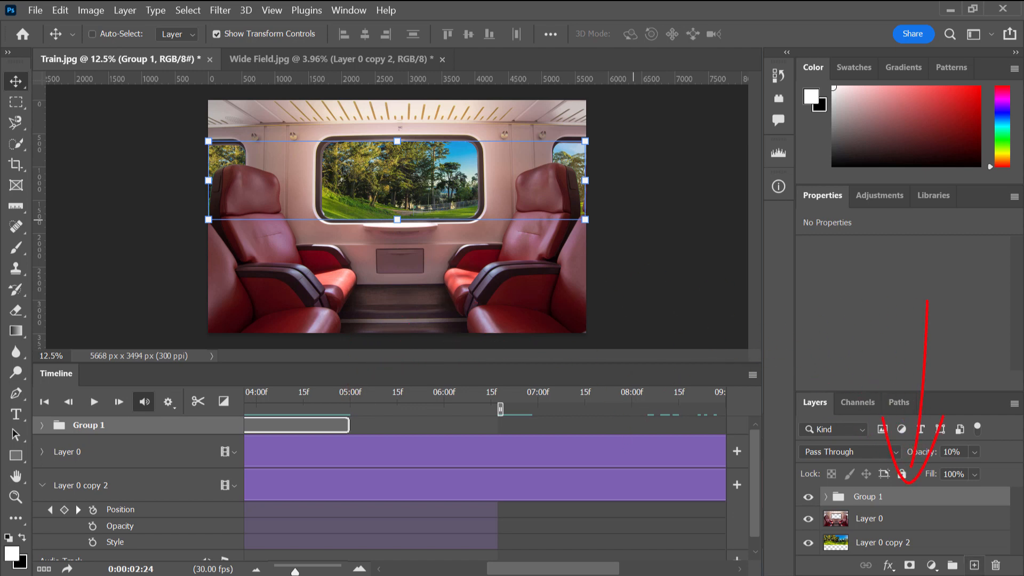
{"action": "key", "text": "ctrl+j"}
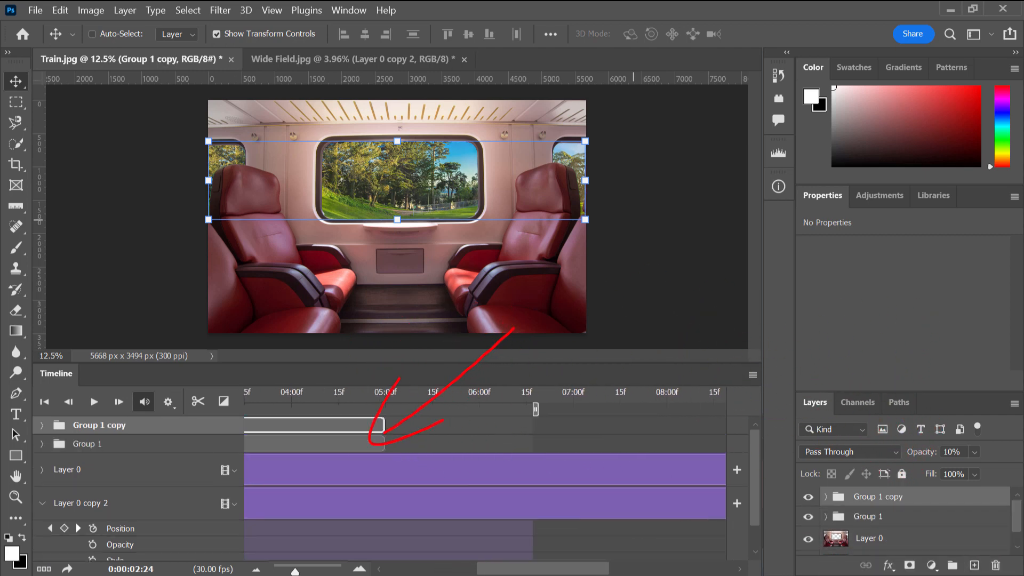
{"action": "left_click_drag", "start_coordinate": [320, 444], "coordinate": [699, 444]}
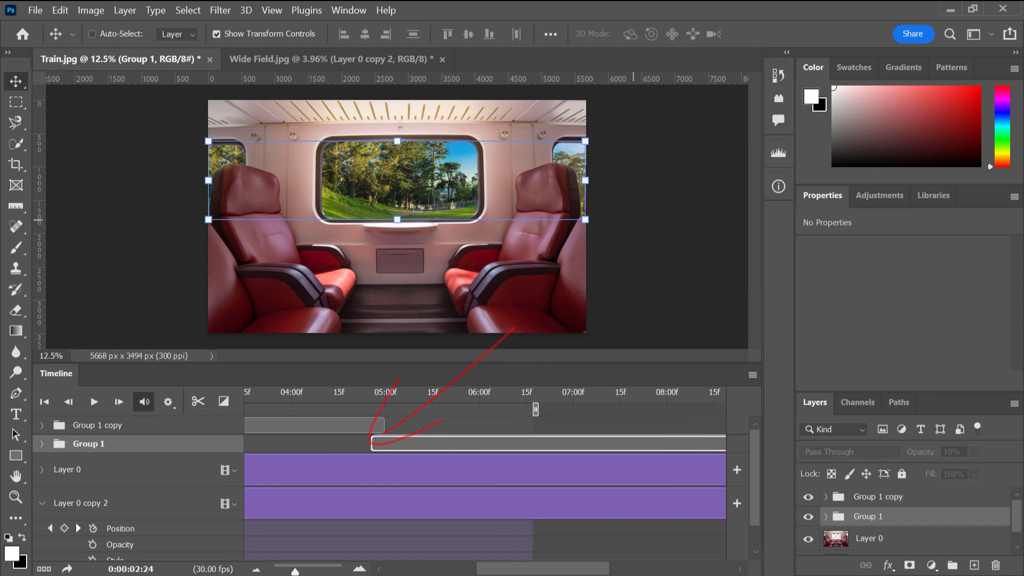
Play the animation from 0:00:00:00 with the transform controls hidden, and stop playback after checking the loop
{"action": "left_click_drag", "start_coordinate": [542, 569], "coordinate": [450, 568]}
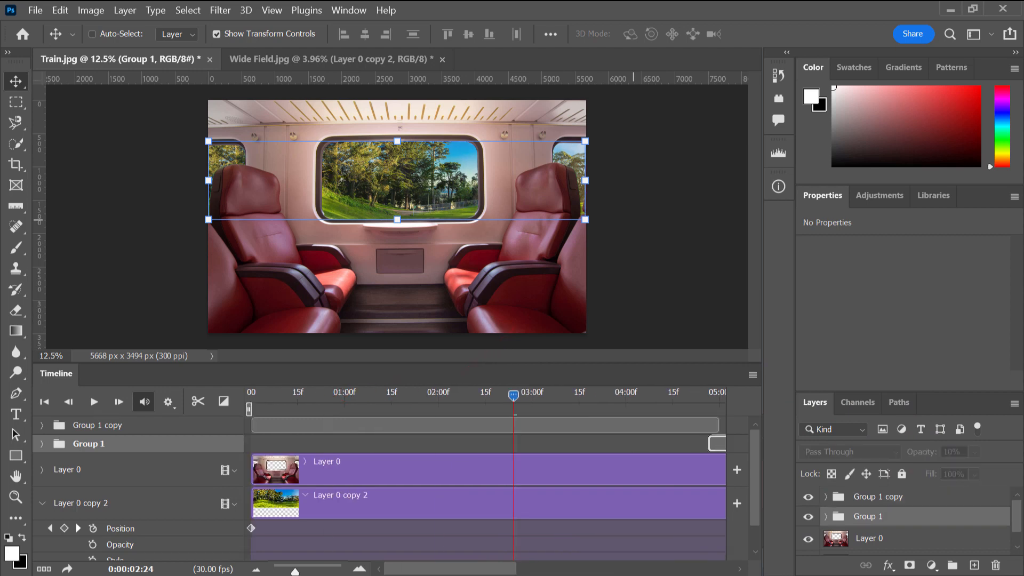
{"action": "left_click_drag", "start_coordinate": [514, 395], "coordinate": [251, 395]}
{"action": "left_click", "coordinate": [93, 402]}
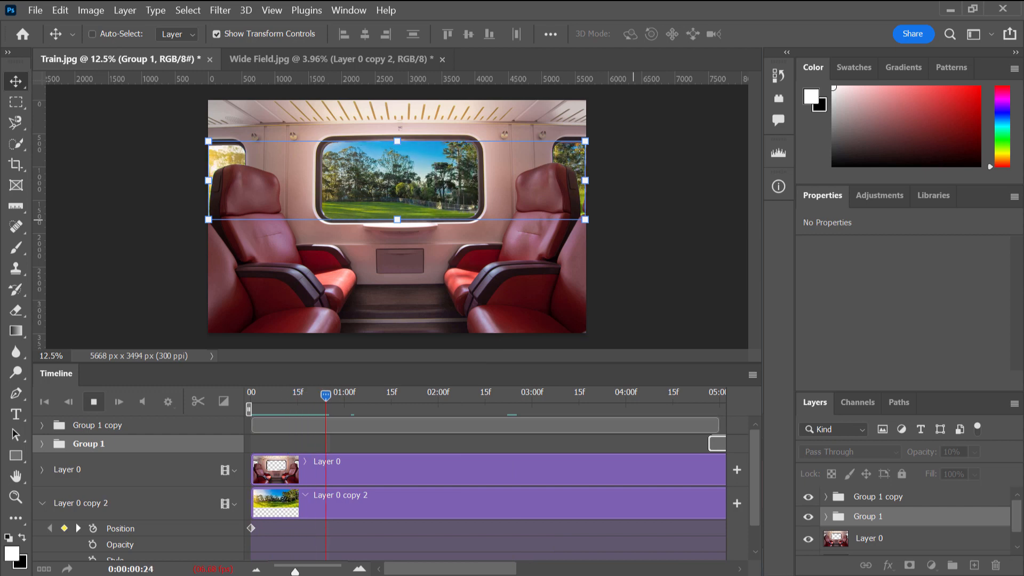
{"action": "left_click", "coordinate": [635, 425]}
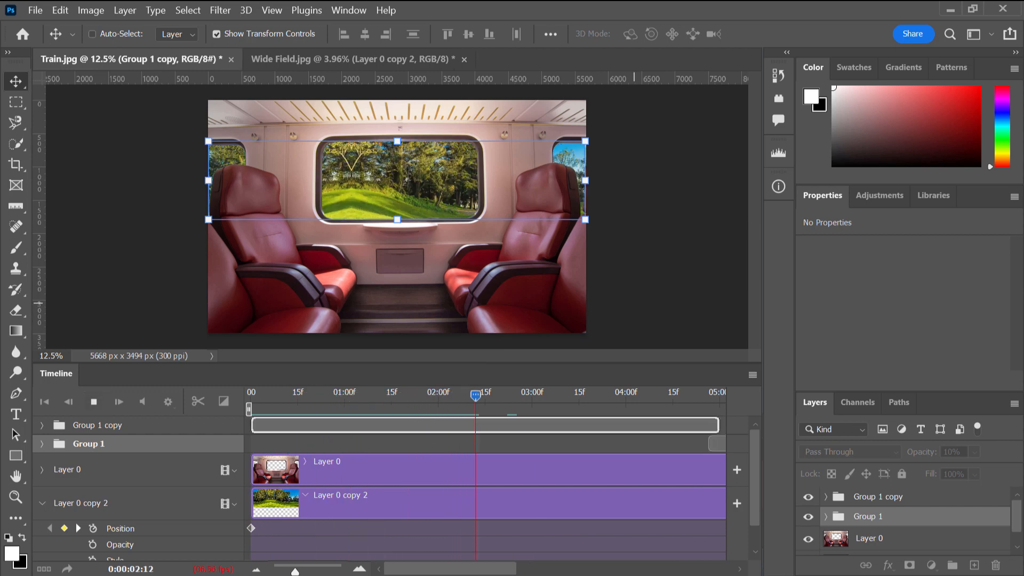
{"action": "key", "text": "m"}
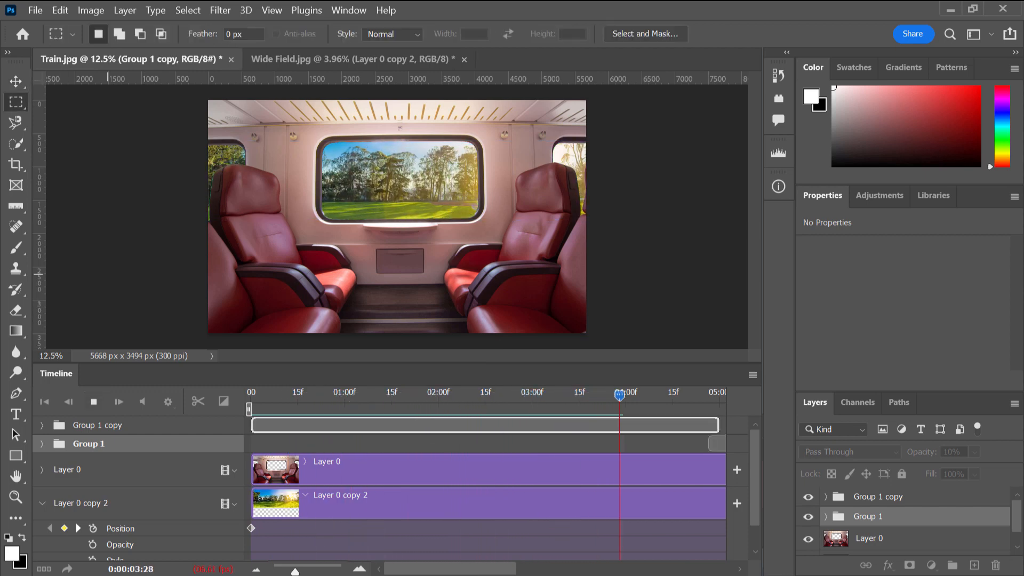
{"action": "key", "text": "v"}
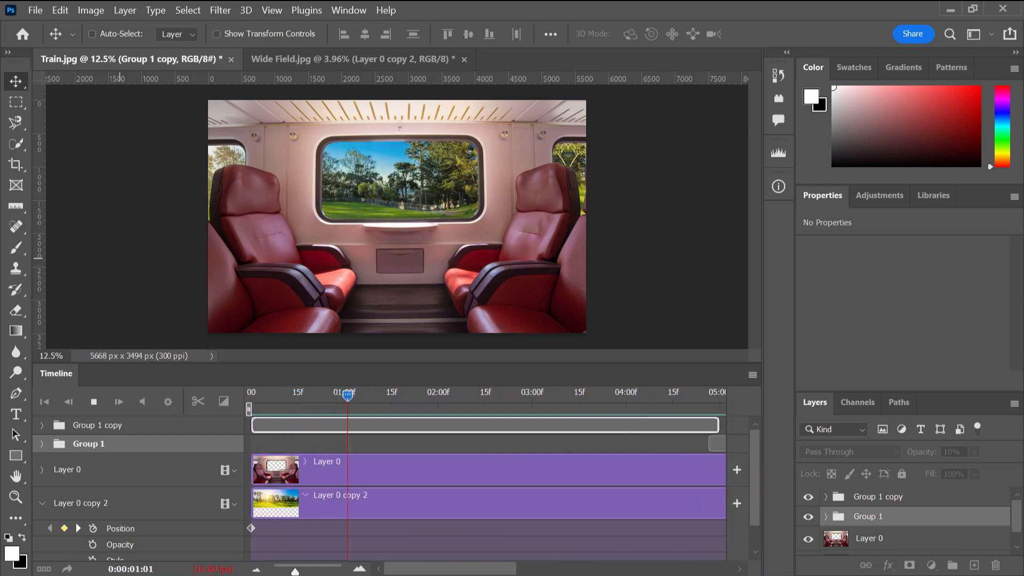
{"action": "key", "text": "space"}
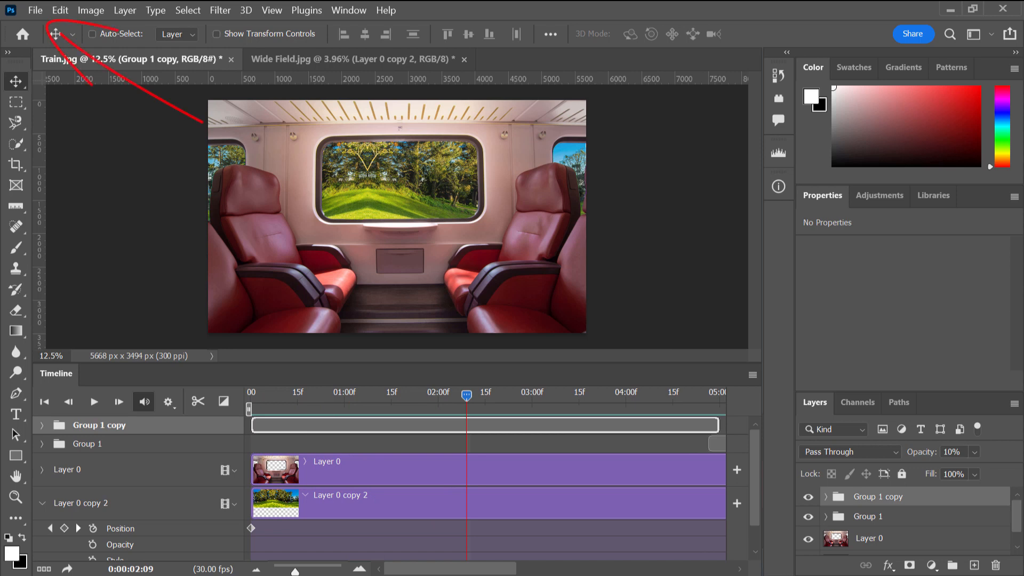
Render the work area as Train.mp4 in H.264, High Quality, 1920 x 1080 at 30 fps, and open the rendered video
{"action": "left_click", "coordinate": [35, 10]}
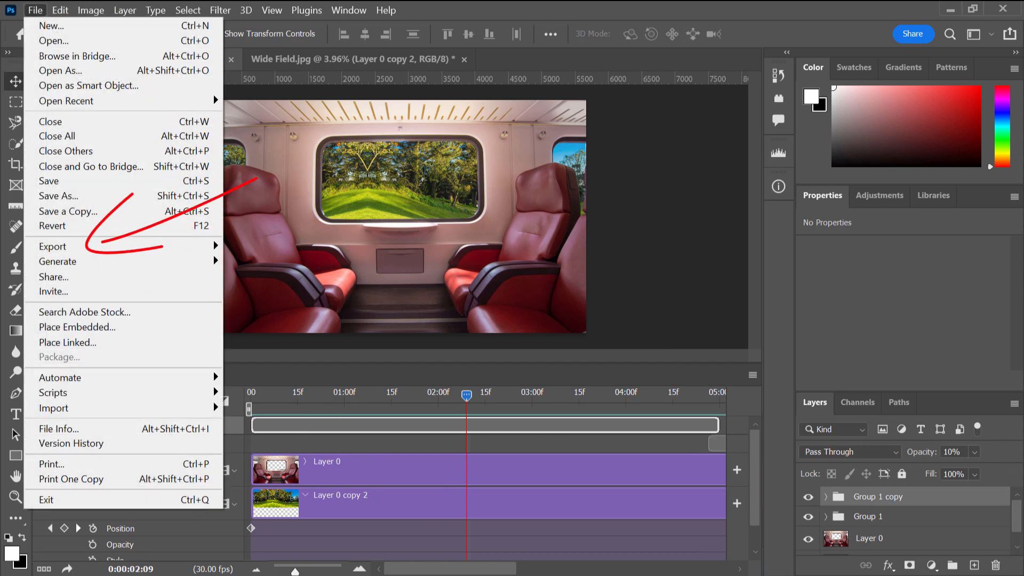
{"action": "mouse_move", "coordinate": [85, 246]}
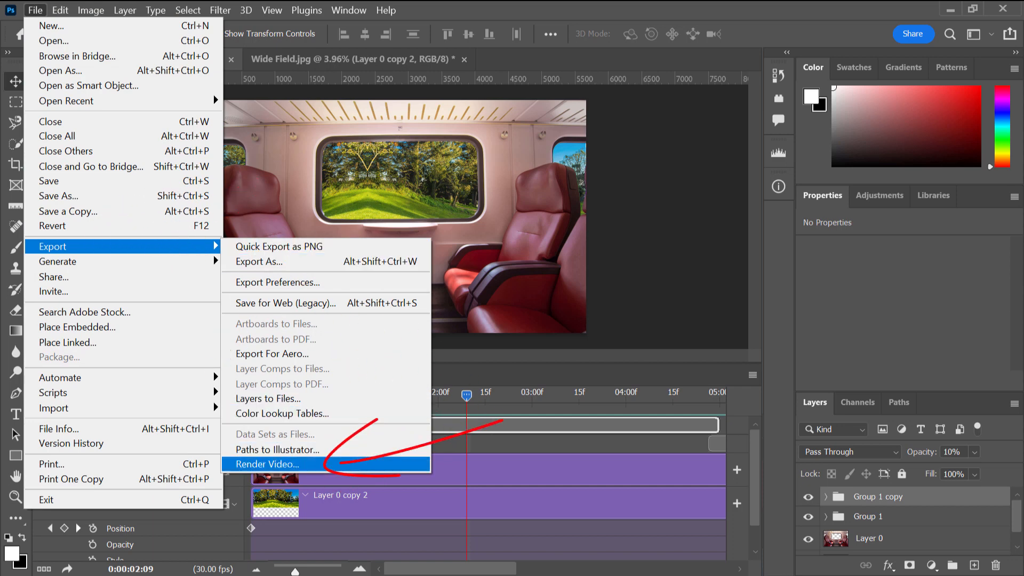
{"action": "left_click", "coordinate": [267, 464]}
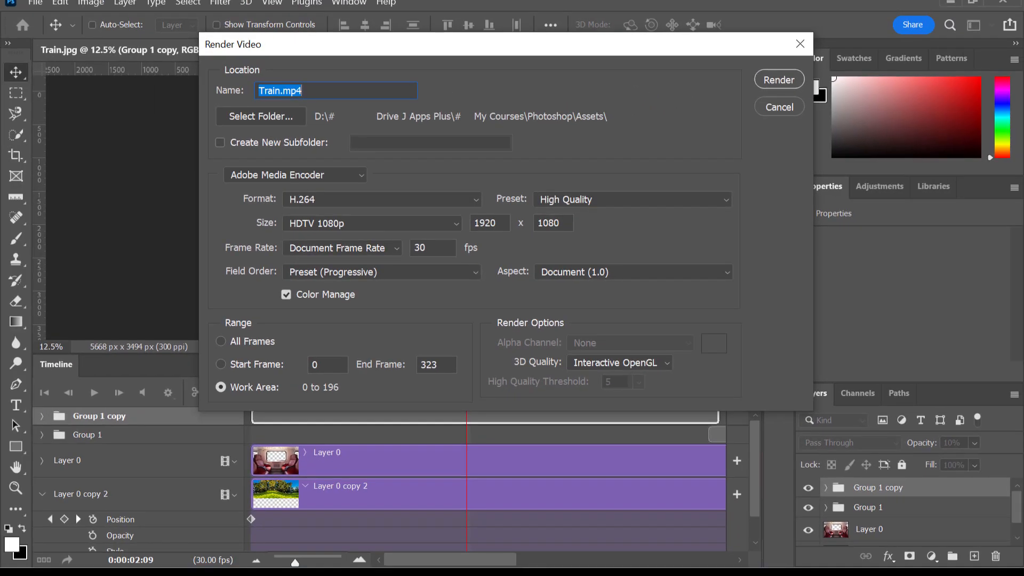
{"action": "key", "text": "Return"}
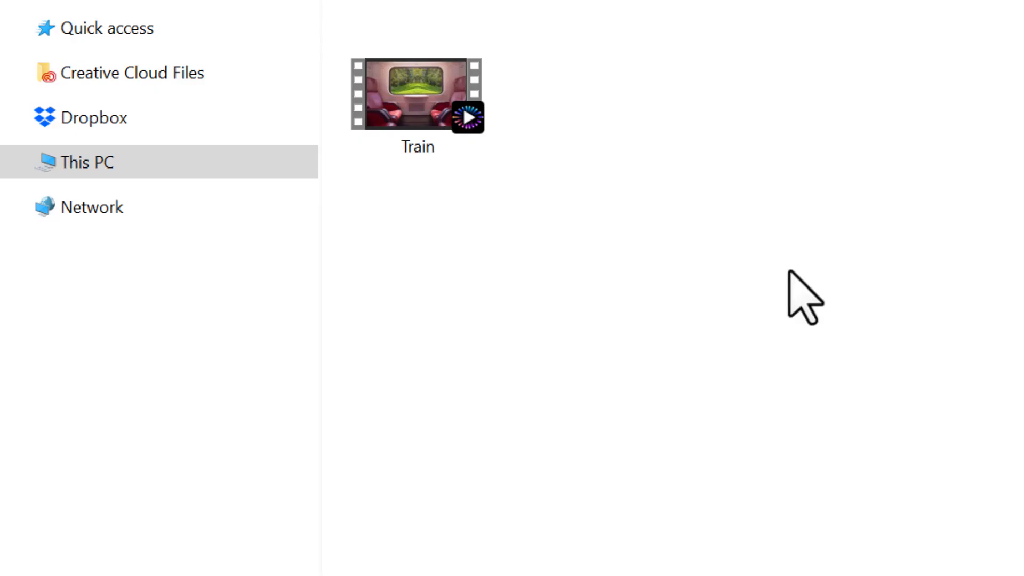
{"action": "double_click", "coordinate": [435, 108]}
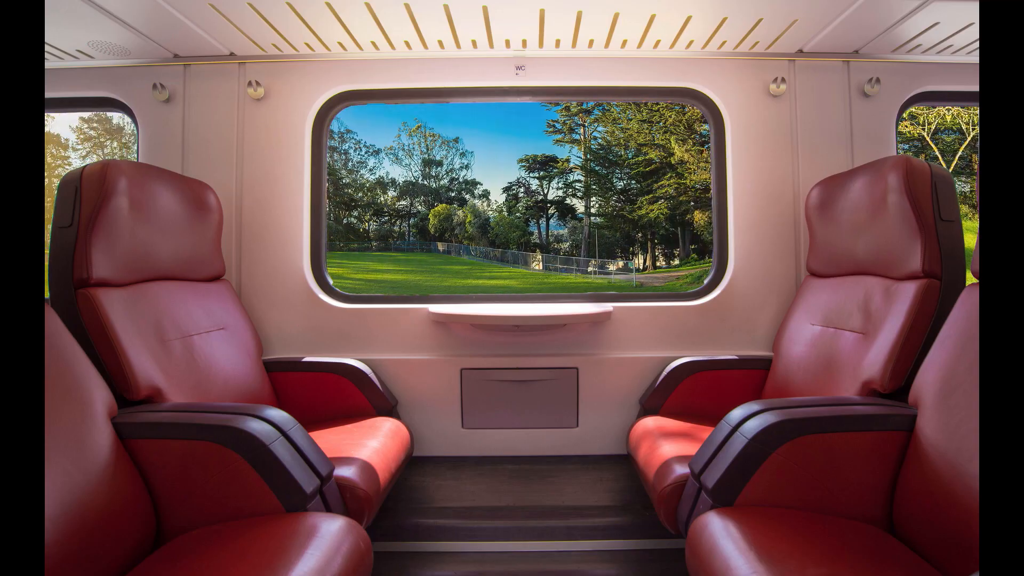